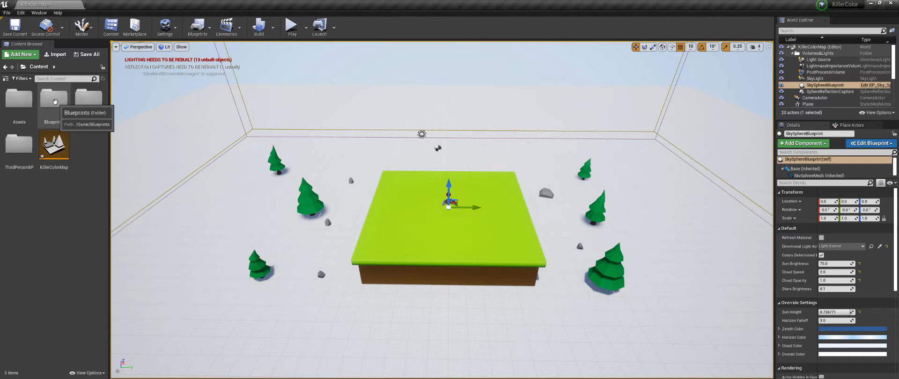
# In the Blueprints/Player folder, create a Blend Space 1D for PlayerRig_Skeleton and name it BS_Player.
pyautogui.doubleClick(54, 99)
pyautogui.doubleClick(14, 98)
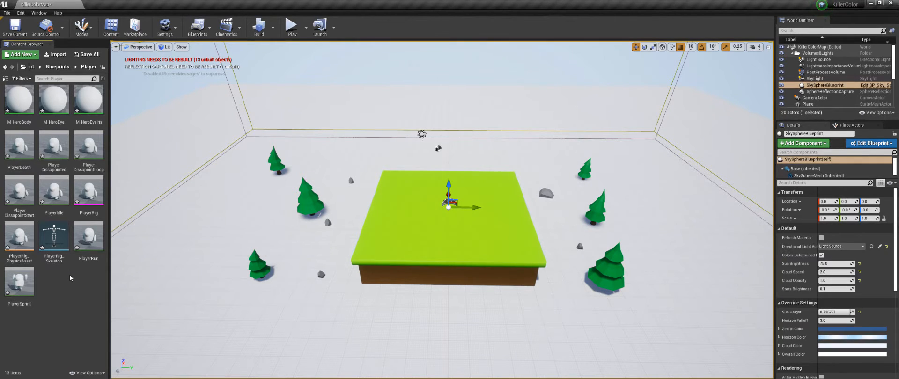
pyautogui.rightClick(57, 285)
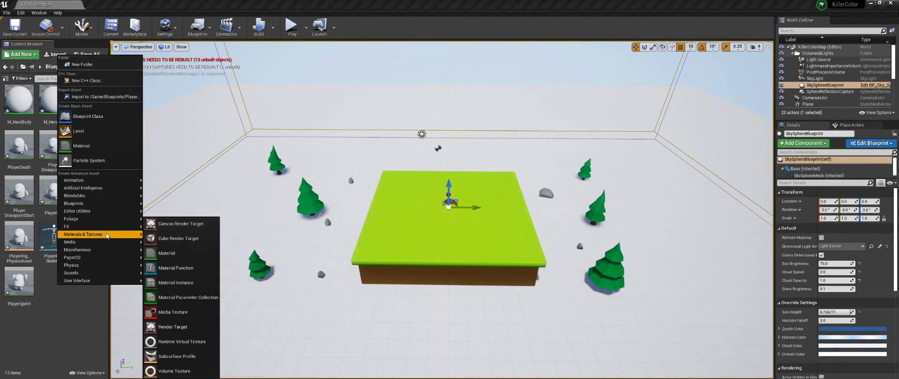
pyautogui.moveTo(108, 181)
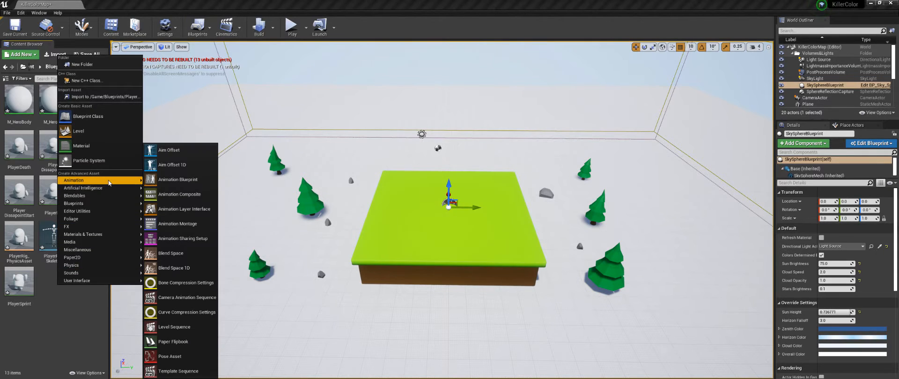
pyautogui.click(177, 269)
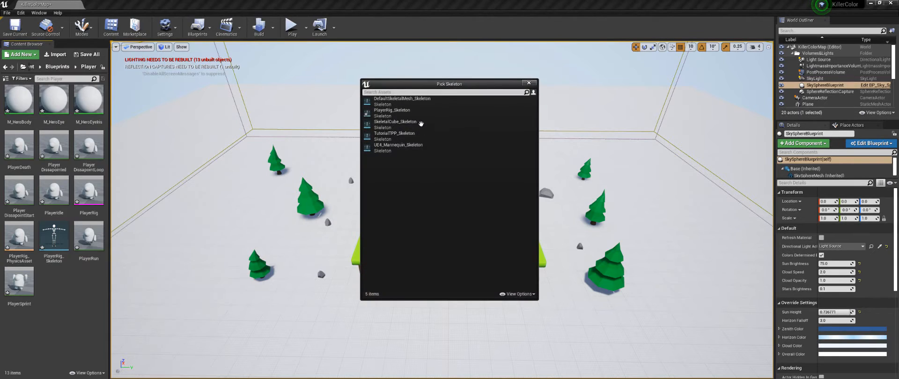
pyautogui.click(380, 113)
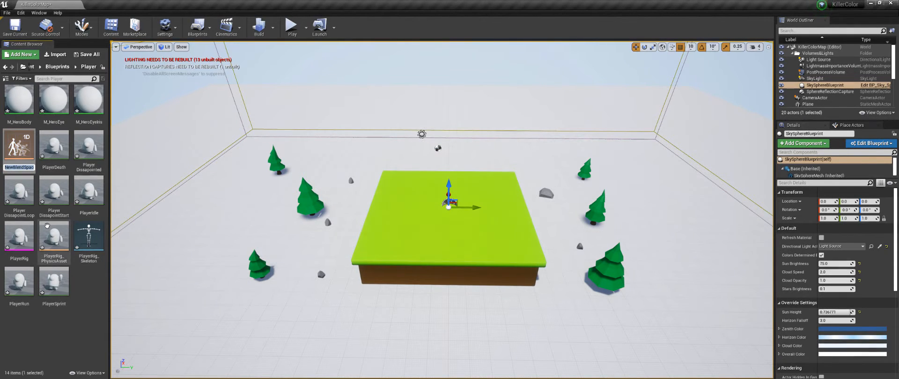
pyautogui.write('BS_Player')
pyautogui.press('Return')
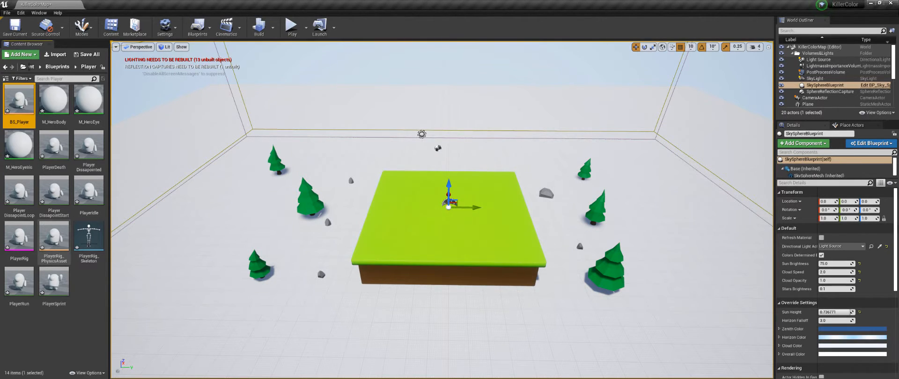
# Open BS_Player, name its horizontal axis Speed and set the maximum axis value to 1000.
pyautogui.doubleClick(19, 97)
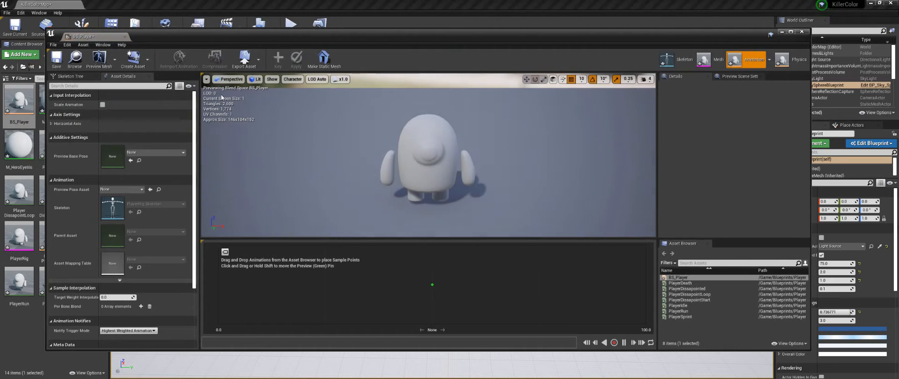
pyautogui.click(51, 124)
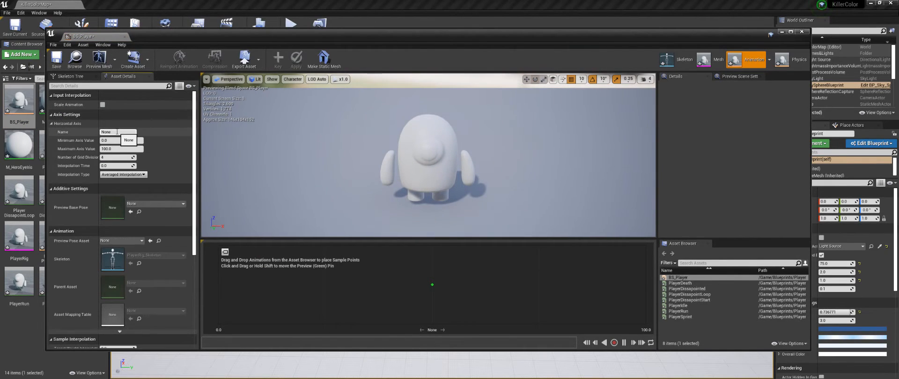
pyautogui.click(117, 132)
pyautogui.write('Speed')
pyautogui.press('Return')
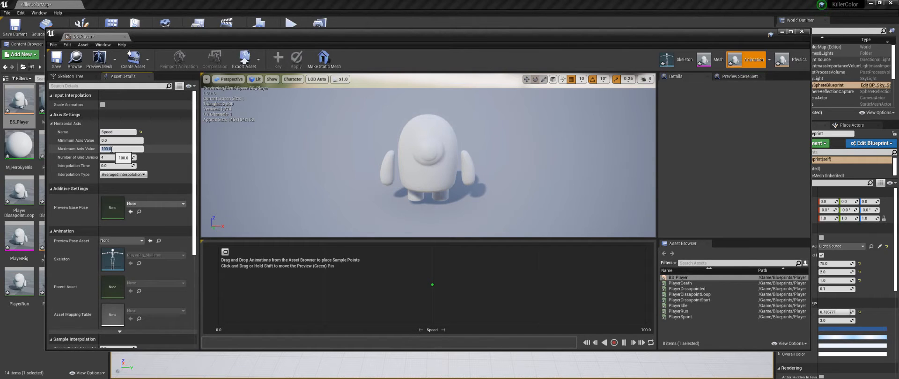
pyautogui.click(111, 150)
pyautogui.write('1000')
pyautogui.press('Return')
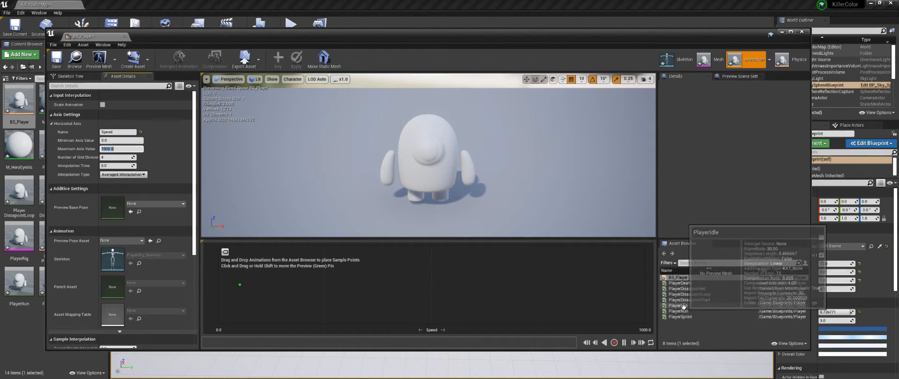
# Place PlayerIdle at speed 0 and PlayerRun at speed 1000 in the blend space, and preview the blend across the range.
pyautogui.moveTo(678, 306); pyautogui.dragTo(247, 299)
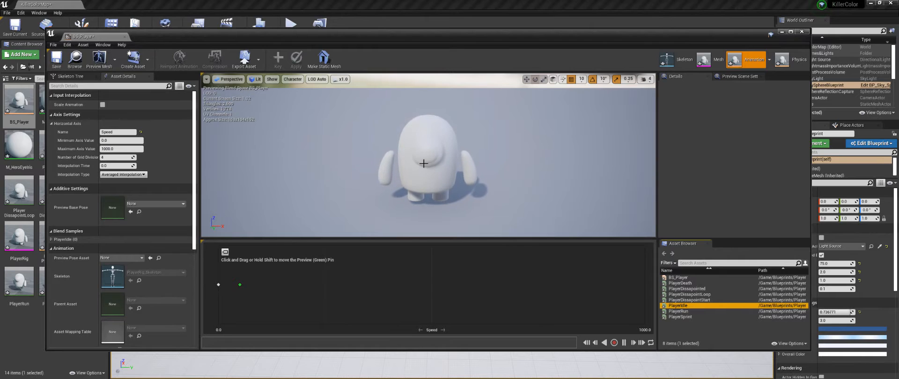
pyautogui.click(671, 312)
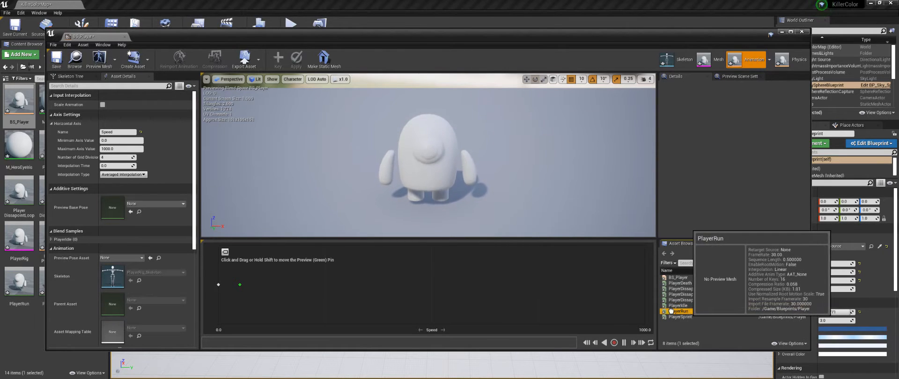
pyautogui.moveTo(671, 311); pyautogui.dragTo(643, 285)
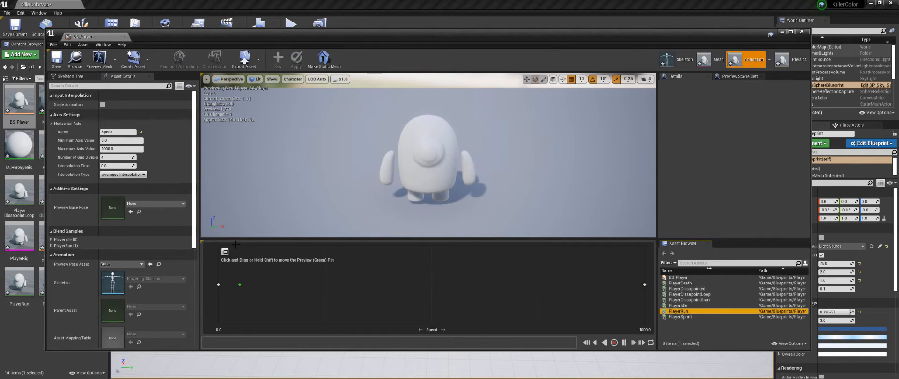
pyautogui.moveTo(241, 284); pyautogui.dragTo(654, 286)
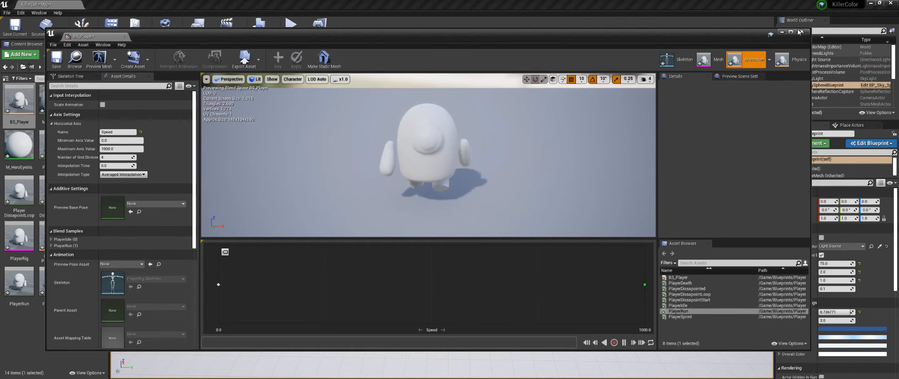
pyautogui.click(801, 32)
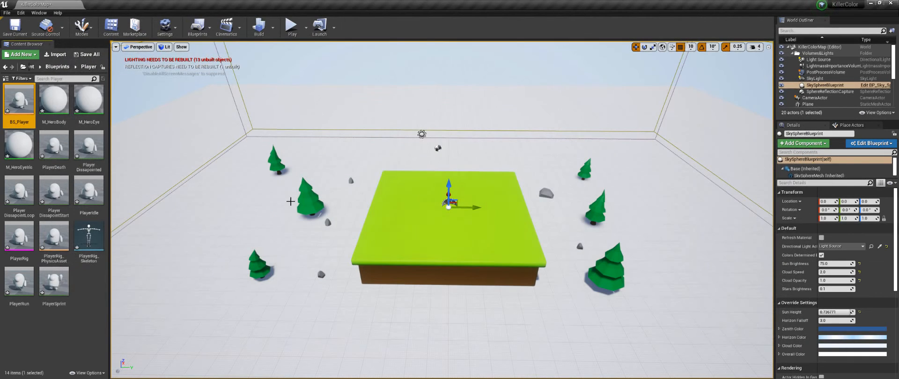
# Create an Animation Blueprint targeting PlayerRig_Skeleton in the Player folder and name it AnimBP_Player.
pyautogui.rightClick(85, 287)
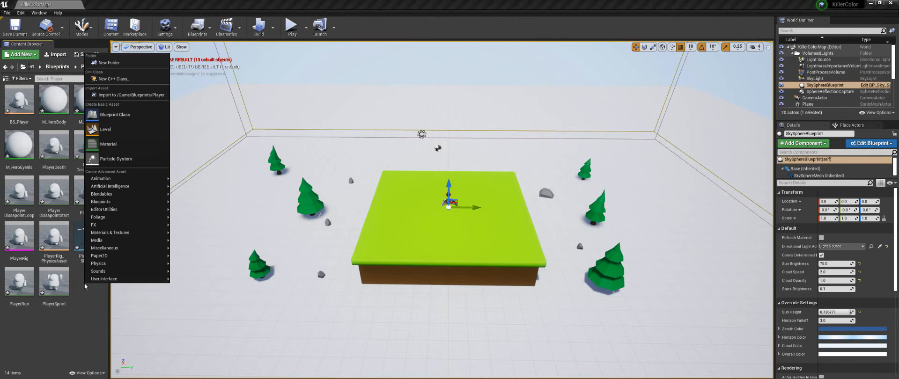
pyautogui.moveTo(121, 181)
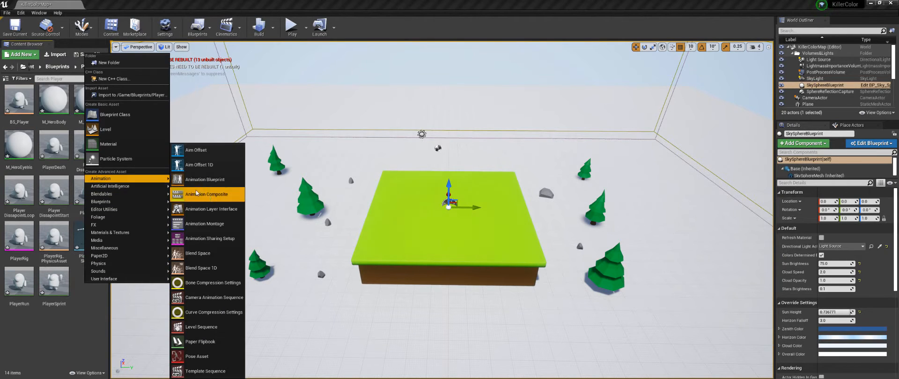
pyautogui.click(220, 180)
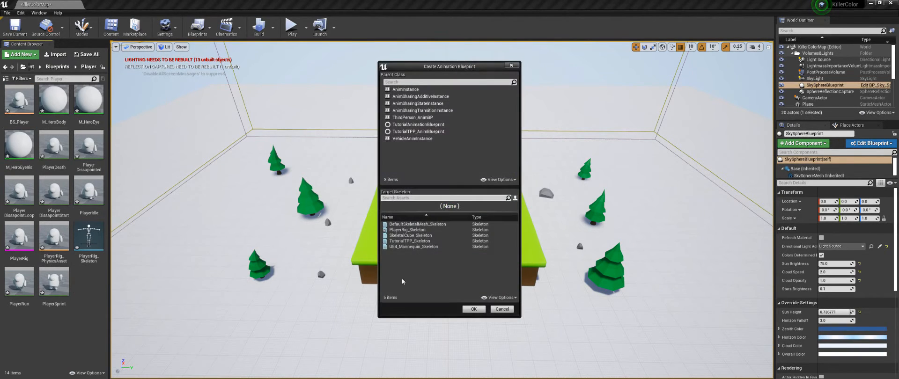
pyautogui.click(409, 230)
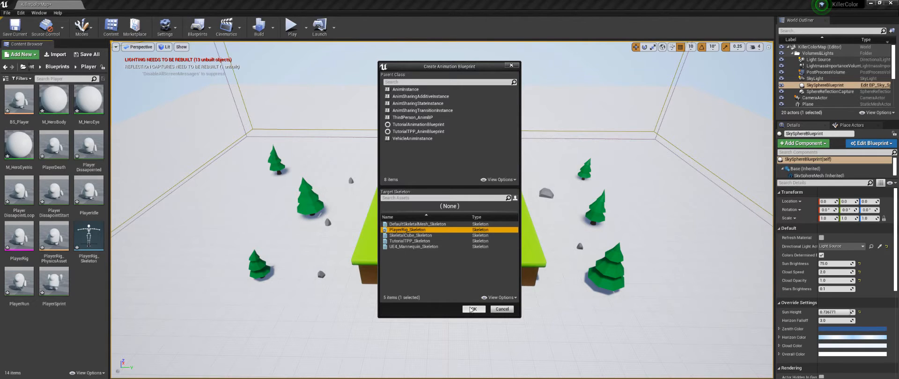
pyautogui.click(472, 309)
pyautogui.write('Anim')
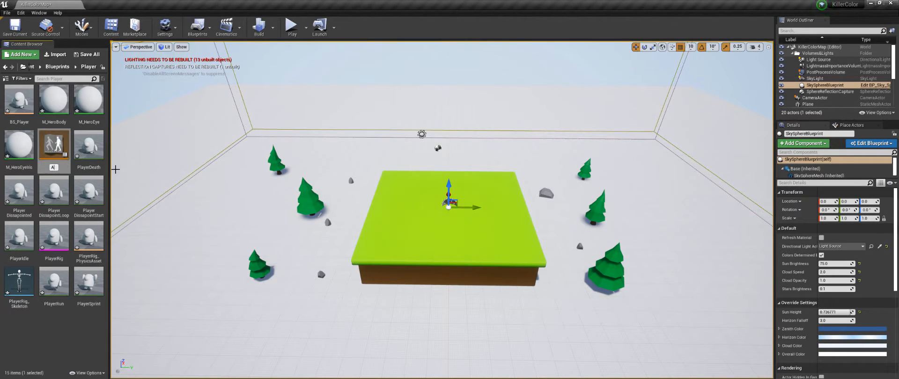
pyautogui.write('BP_Player')
pyautogui.press('Return')
# Open AnimBP_Player, add a new state machine to the AnimGraph and connect it to the Output Pose result.
pyautogui.doubleClick(15, 112)
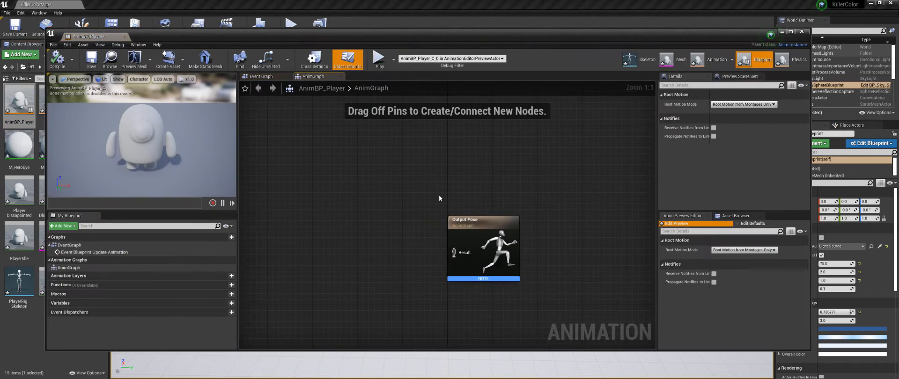
pyautogui.rightClick(411, 206)
pyautogui.write('stat')
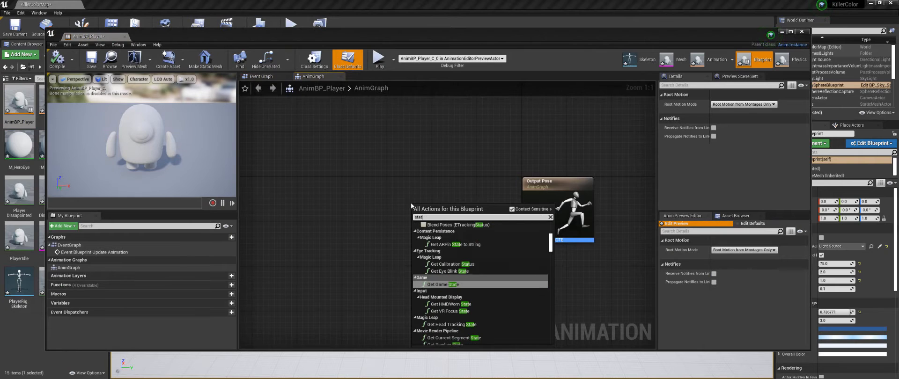
pyautogui.write('e machi')
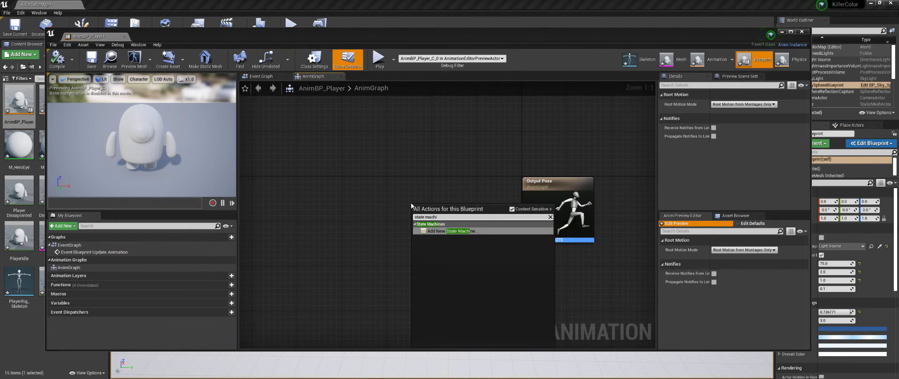
pyautogui.click(480, 231)
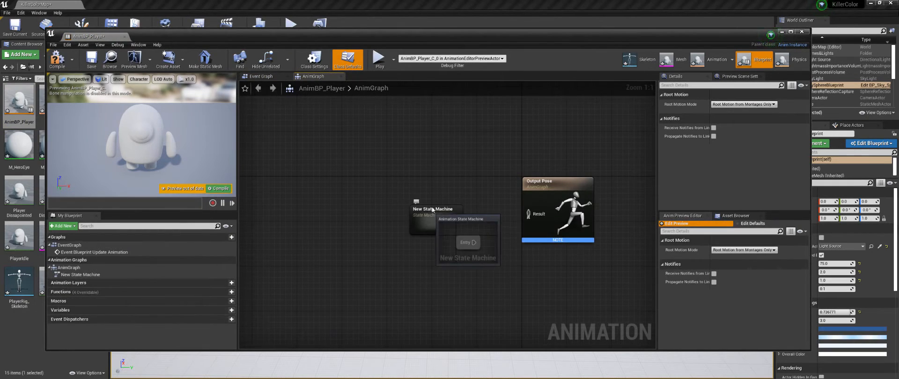
pyautogui.moveTo(433, 210); pyautogui.dragTo(528, 214)
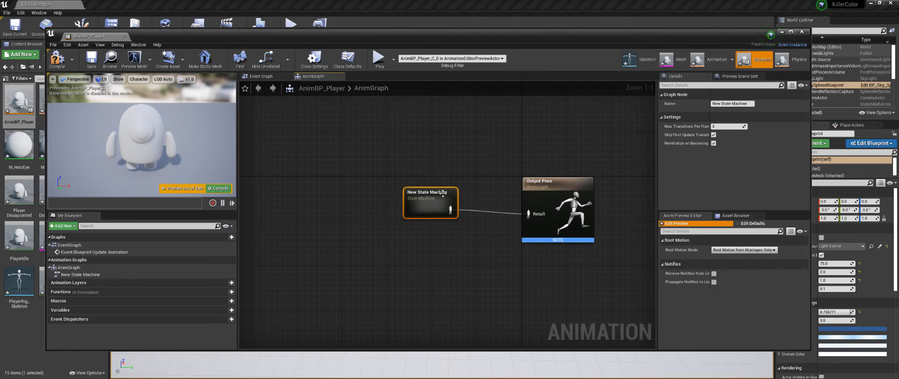
# Inside the new state machine, add a state connected from Entry and name it Idle/Movement.
pyautogui.doubleClick(436, 206)
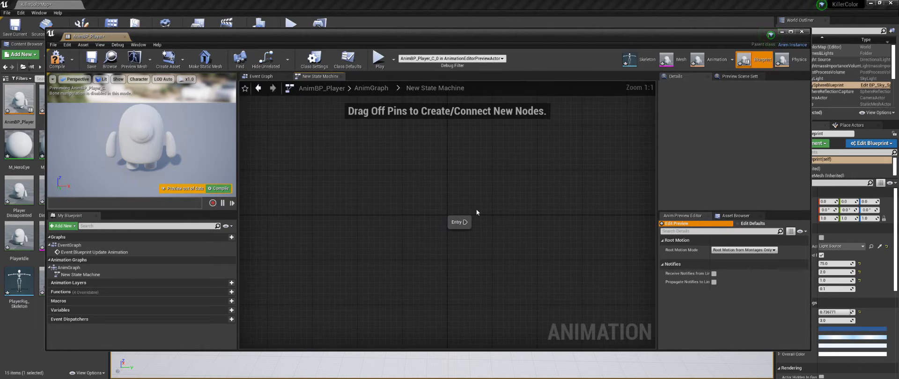
pyautogui.moveTo(465, 221); pyautogui.dragTo(518, 227)
pyautogui.click(532, 243)
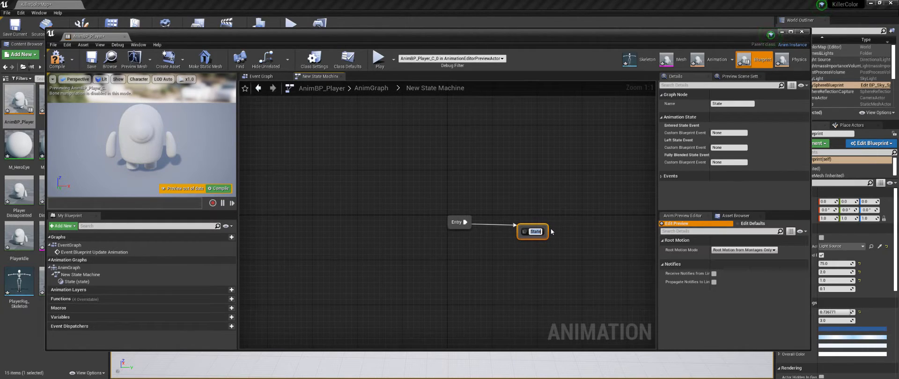
pyautogui.write('Idle/Movement')
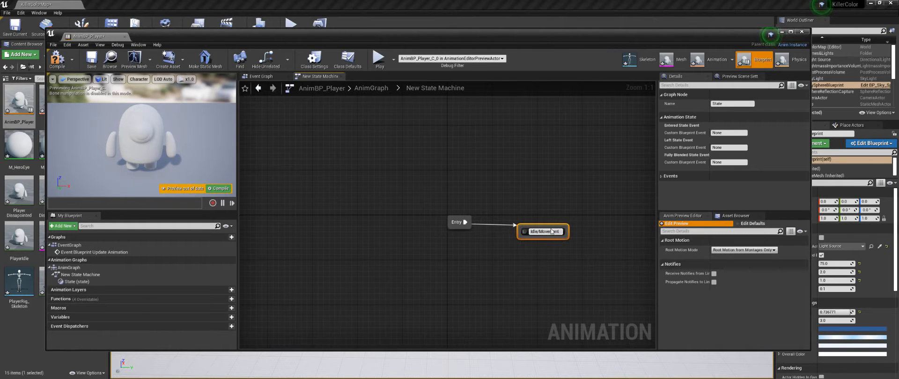
pyautogui.press('Return')
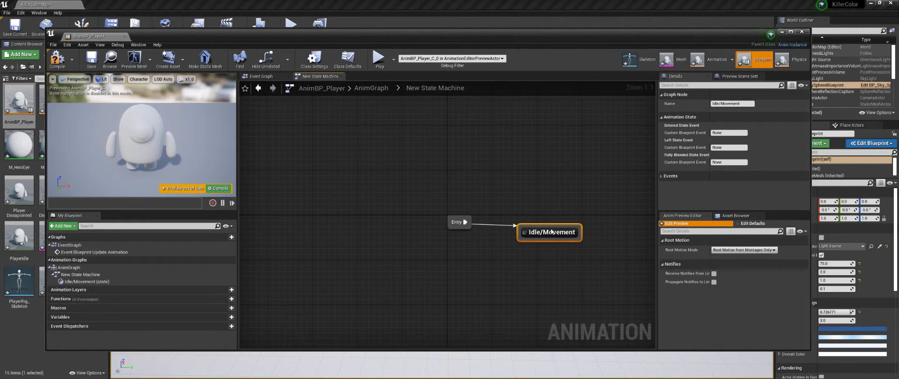
# Inside the Idle/Movement state, add the BS_Player blend space and connect it to the Output Animation Pose.
pyautogui.doubleClick(548, 232)
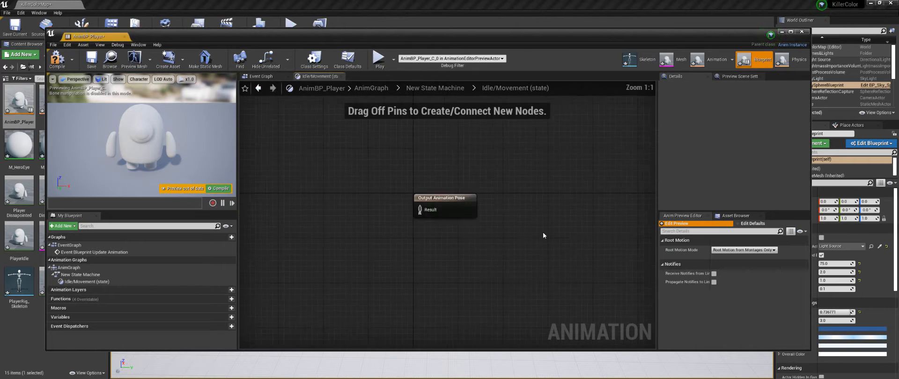
pyautogui.click(735, 216)
pyautogui.moveTo(673, 250); pyautogui.dragTo(456, 234)
pyautogui.moveTo(364, 219); pyautogui.dragTo(369, 213)
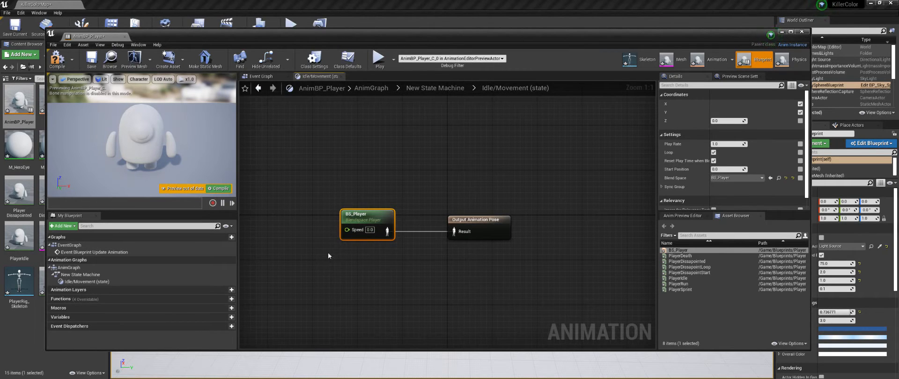
# Create a new variable named Speed in AnimBP_Player and set its type to Float.
pyautogui.moveTo(328, 256); pyautogui.dragTo(448, 251, button='right')
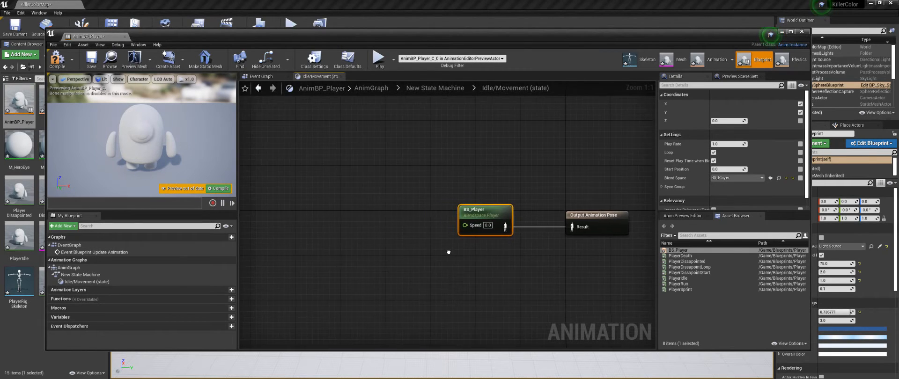
pyautogui.click(228, 317)
pyautogui.write('Sp')
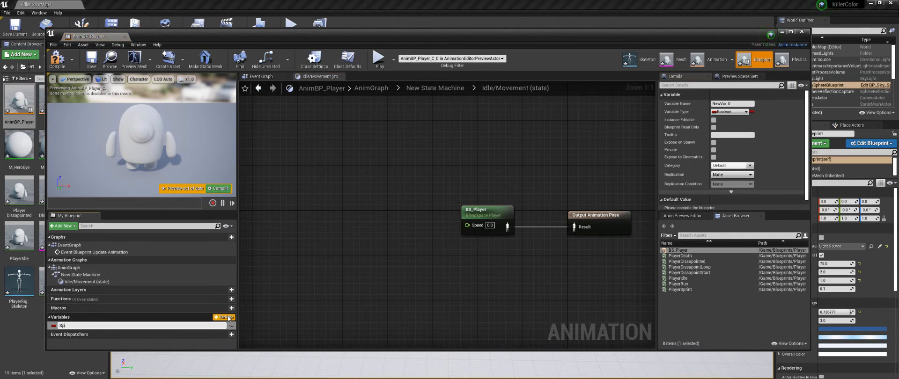
pyautogui.write('eed')
pyautogui.press('Return')
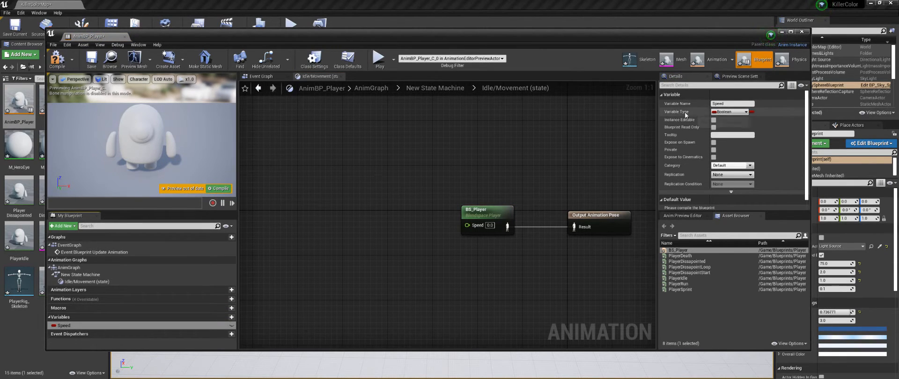
pyautogui.click(727, 112)
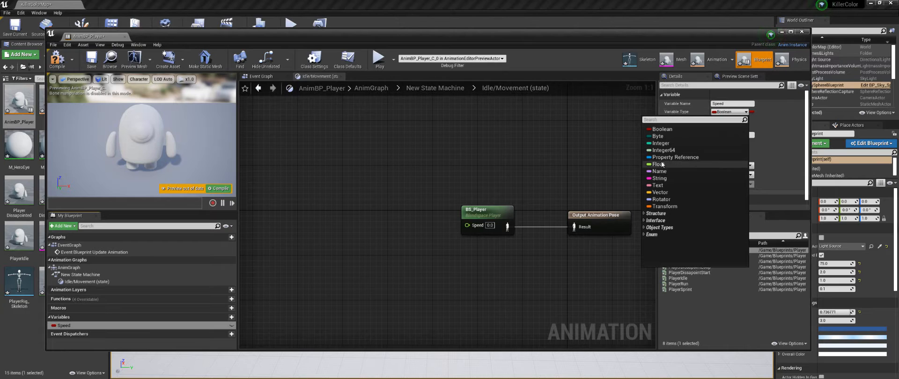
pyautogui.click(658, 165)
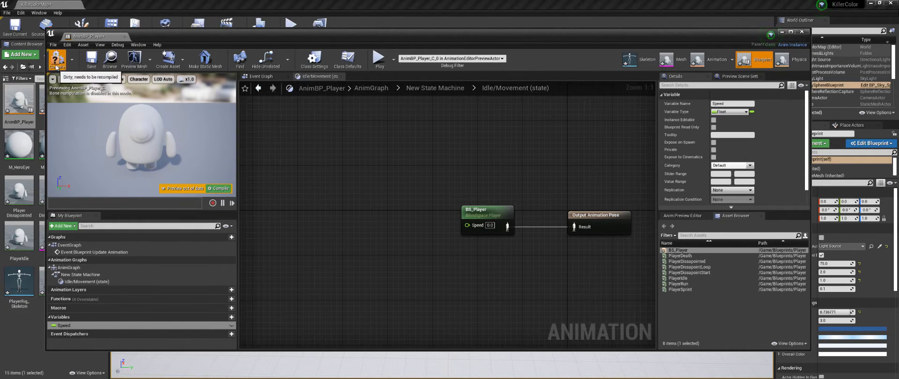
# Feed the Speed variable into the BS_Player node's Speed input and place its getter just before the node.
pyautogui.keyDown('ctrl'); pyautogui.moveTo(63, 325); pyautogui.dragTo(467, 225); pyautogui.keyUp('ctrl')
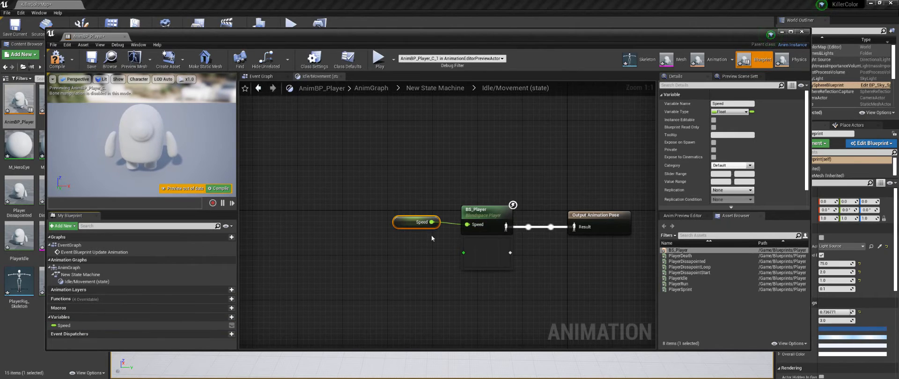
pyautogui.moveTo(409, 223); pyautogui.dragTo(398, 224)
pyautogui.moveTo(349, 203); pyautogui.dragTo(420, 238)
# In the Event Graph, add the Is Valid execution node for Try Get Pawn Owner's return value and run it from Event Blueprint Update Animation.
pyautogui.click(262, 76)
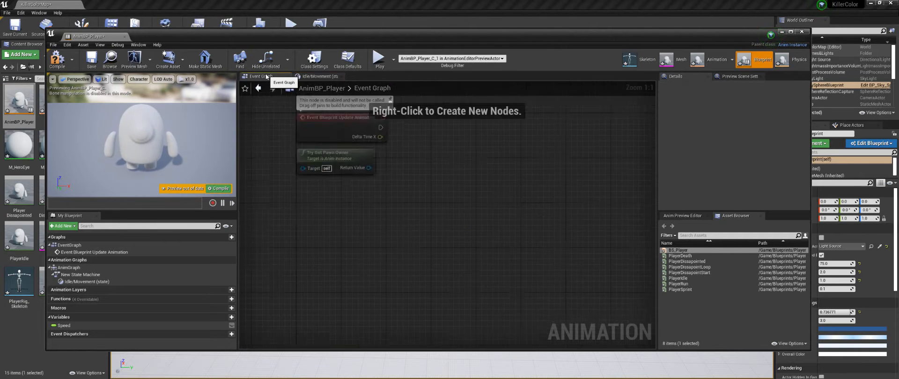
pyautogui.moveTo(266, 102); pyautogui.dragTo(328, 160, button='right')
pyautogui.moveTo(464, 258); pyautogui.dragTo(417, 278, button='right')
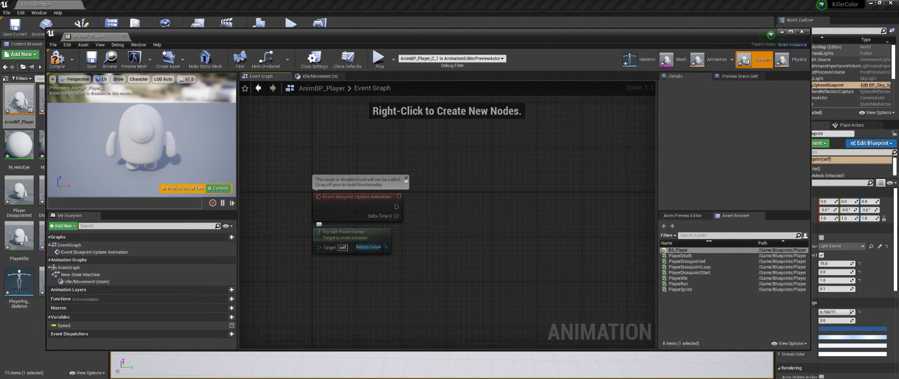
pyautogui.moveTo(384, 247); pyautogui.dragTo(433, 216)
pyautogui.write('i')
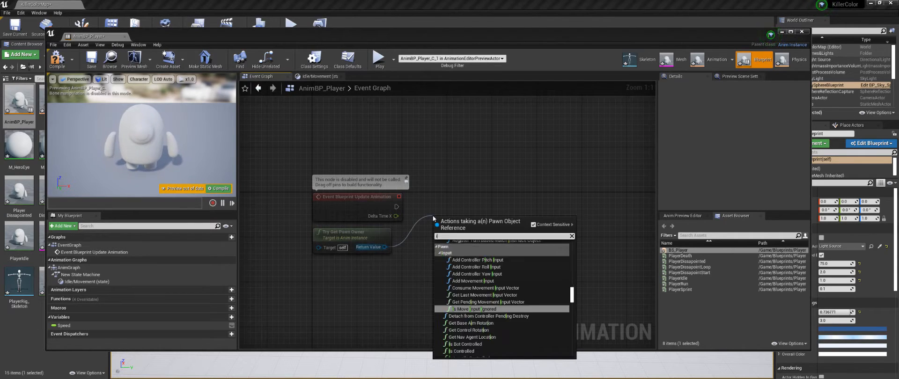
pyautogui.write('s valid')
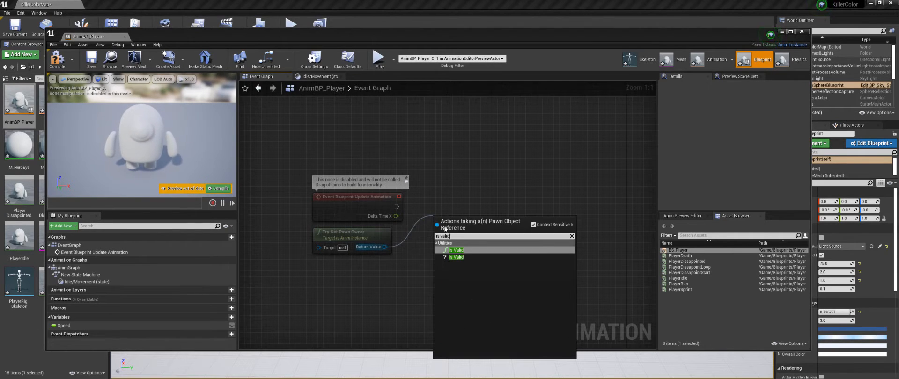
pyautogui.click(456, 257)
pyautogui.moveTo(464, 219); pyautogui.dragTo(464, 194)
pyautogui.moveTo(472, 247); pyautogui.dragTo(370, 240, button='right')
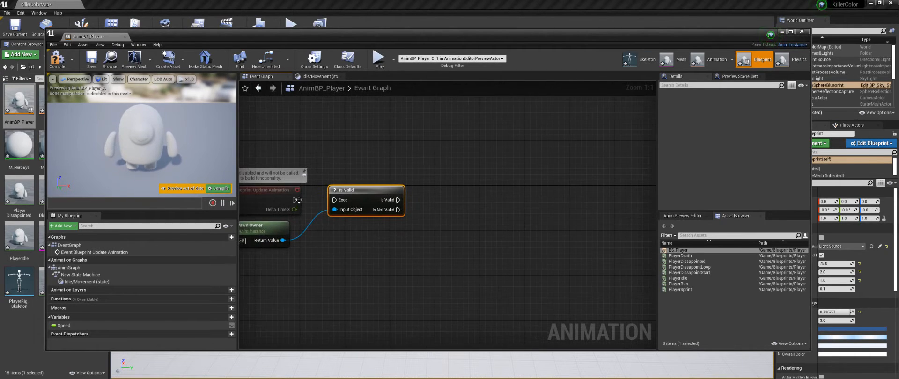
pyautogui.moveTo(295, 200); pyautogui.dragTo(334, 200)
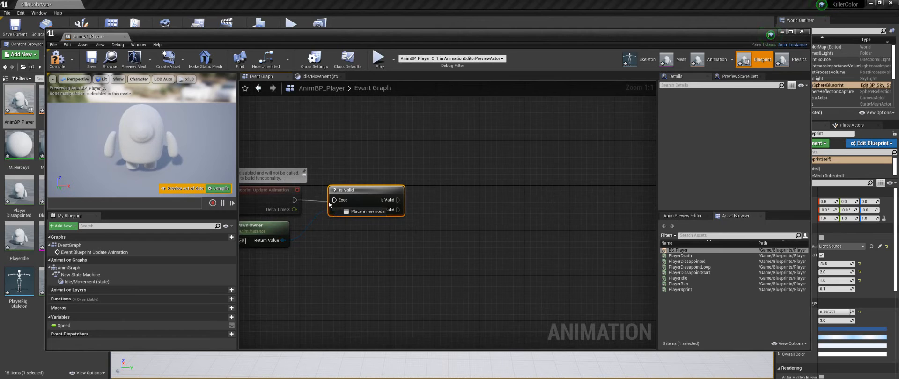
# Add a Get Velocity node that takes Try Get Pawn Owner's return value as its target.
pyautogui.moveTo(476, 233); pyautogui.dragTo(462, 216, button='right')
pyautogui.moveTo(311, 221); pyautogui.dragTo(473, 209)
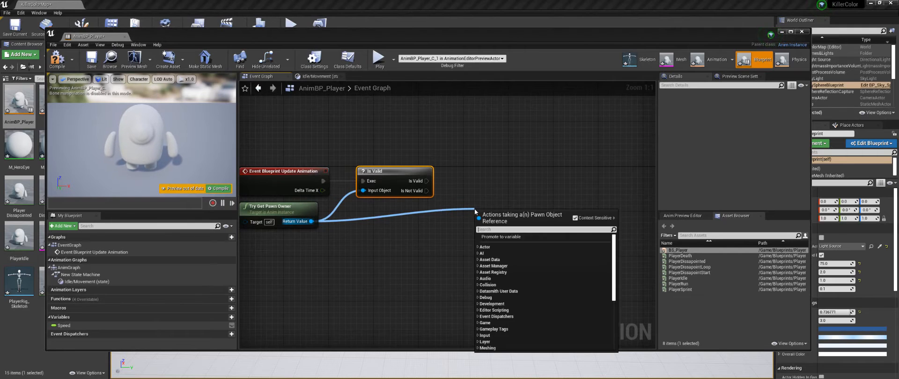
pyautogui.write('velo')
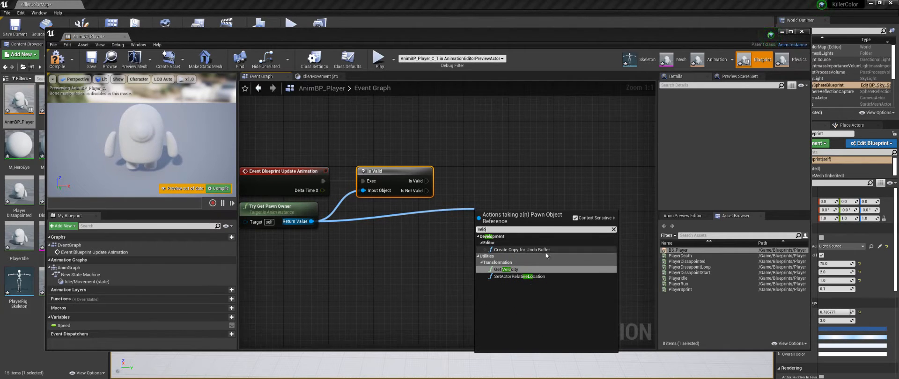
pyautogui.click(505, 269)
# Add a VectorLength node fed by the Get Velocity return value.
pyautogui.moveTo(555, 243); pyautogui.dragTo(455, 253, button='right')
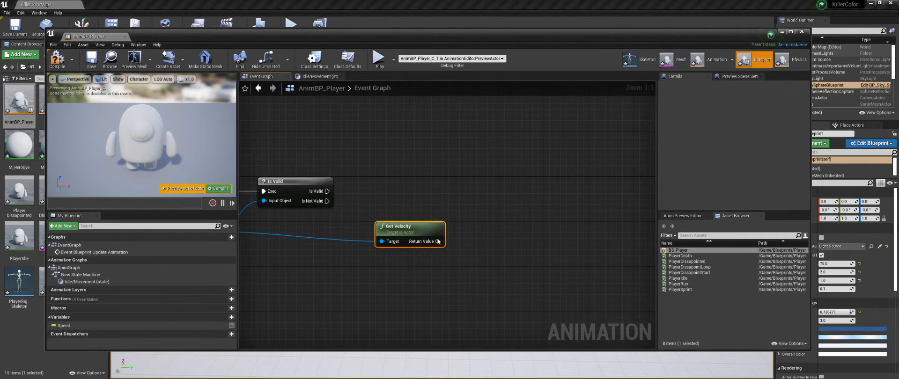
pyautogui.moveTo(438, 241); pyautogui.dragTo(475, 243)
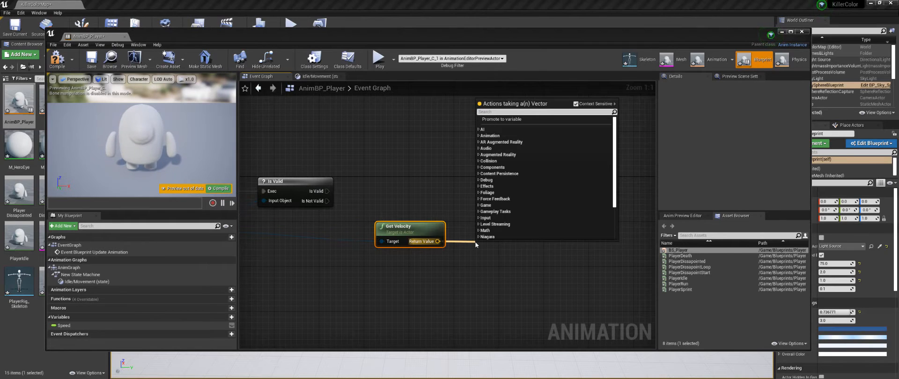
pyautogui.write('vec')
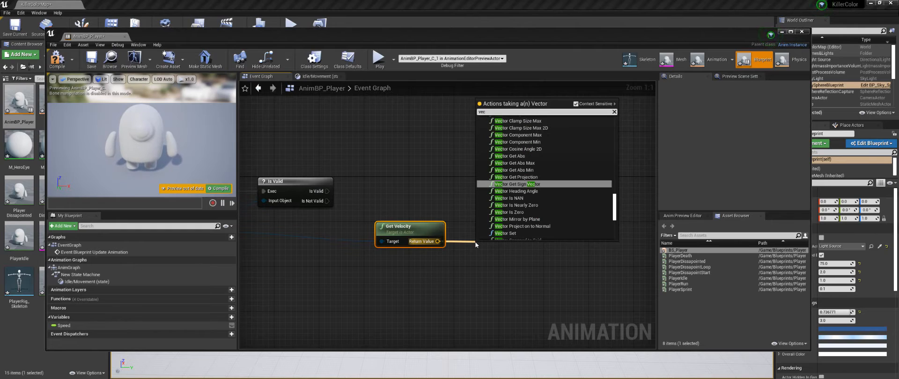
pyautogui.write('torle')
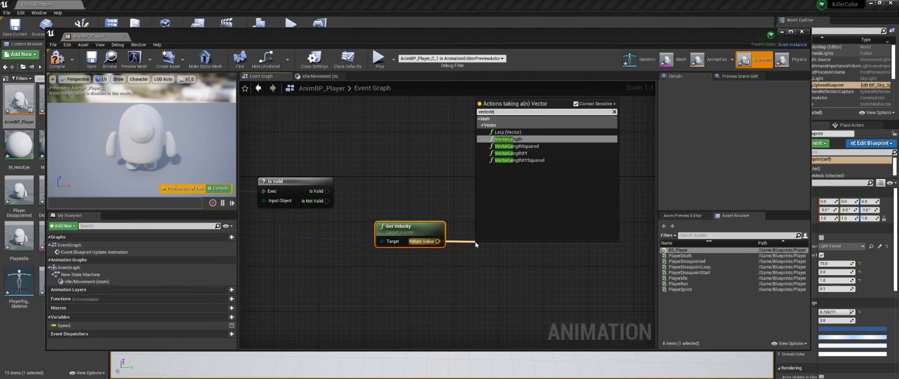
pyautogui.click(511, 140)
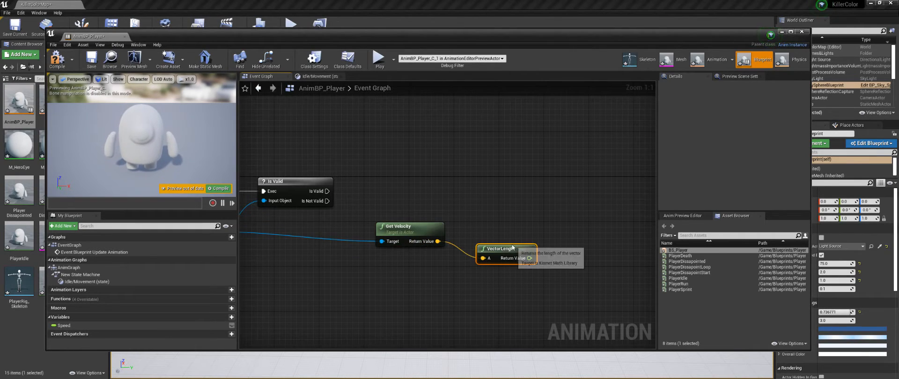
# Add a Set Speed node fed by VectorLength and executed from the Is Valid output, and compile the blueprint.
pyautogui.moveTo(110, 326); pyautogui.dragTo(545, 172)
pyautogui.click(556, 188)
pyautogui.moveTo(523, 246); pyautogui.dragTo(551, 189)
pyautogui.moveTo(325, 191); pyautogui.dragTo(576, 190)
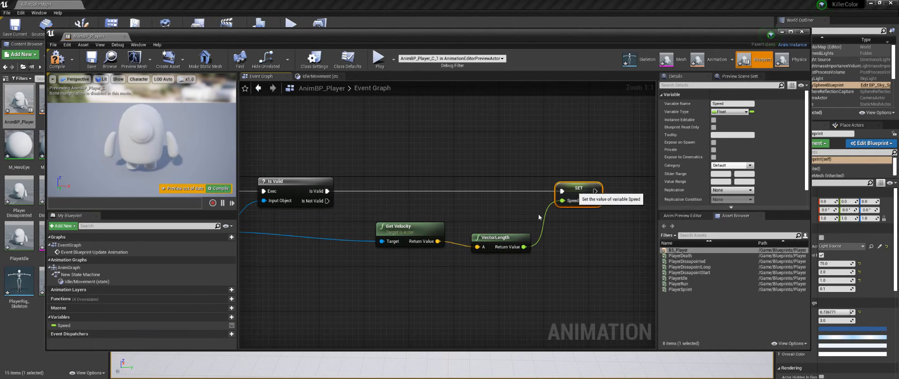
pyautogui.moveTo(508, 237); pyautogui.dragTo(501, 230)
pyautogui.click(57, 59)
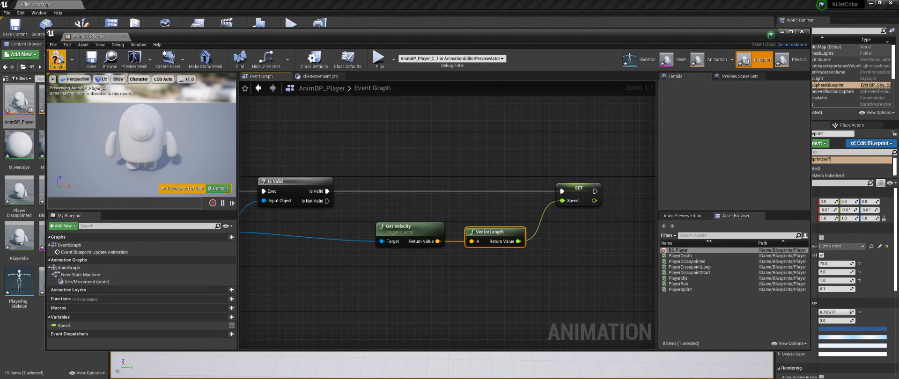
# In the state machine, add a new state with a transition from Idle/Movement and name it Death.
pyautogui.click(311, 76)
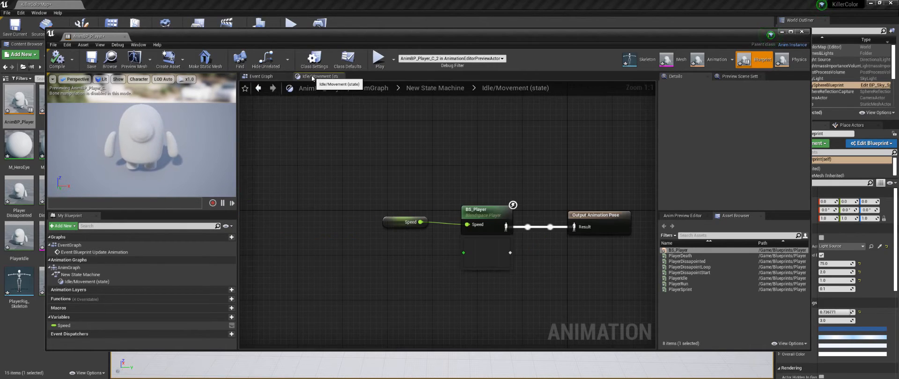
pyautogui.moveTo(511, 176); pyautogui.dragTo(415, 159, button='right')
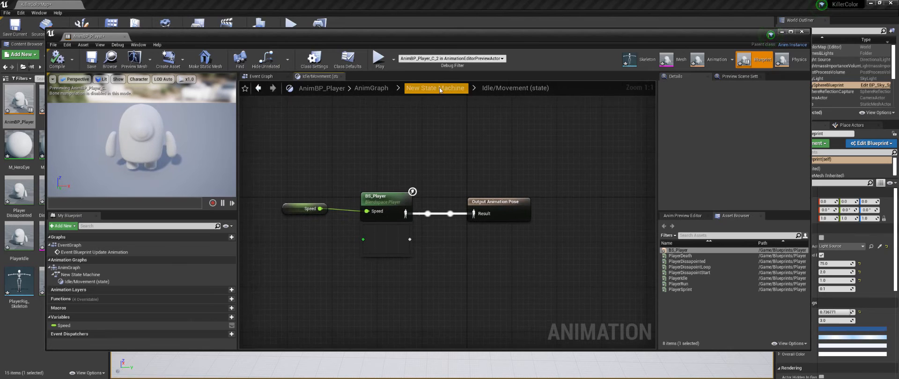
pyautogui.click(440, 88)
pyautogui.moveTo(534, 256); pyautogui.dragTo(415, 249, button='right')
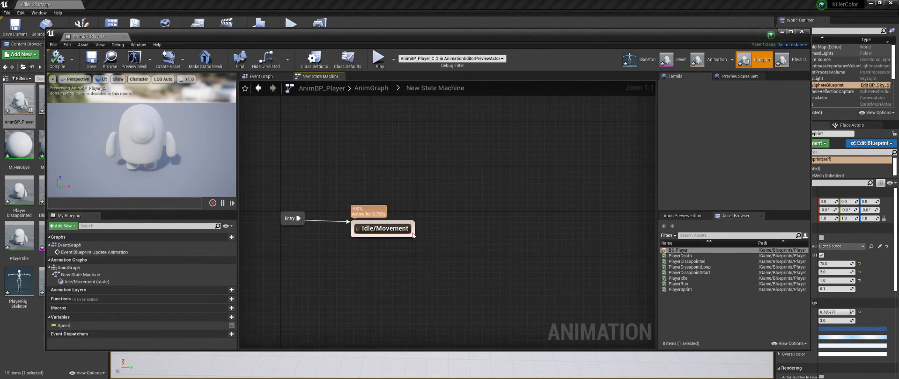
pyautogui.moveTo(413, 235); pyautogui.dragTo(490, 163)
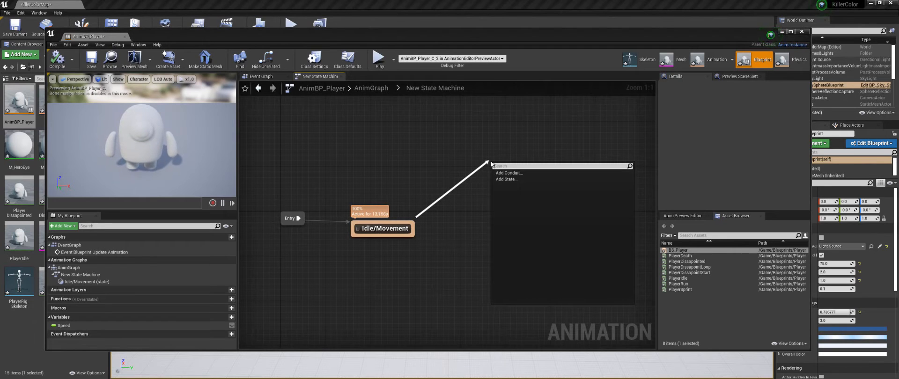
pyautogui.click(507, 179)
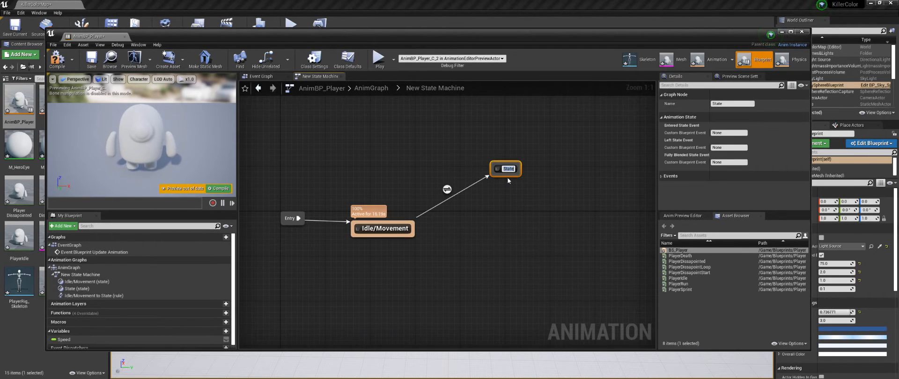
pyautogui.write('Death')
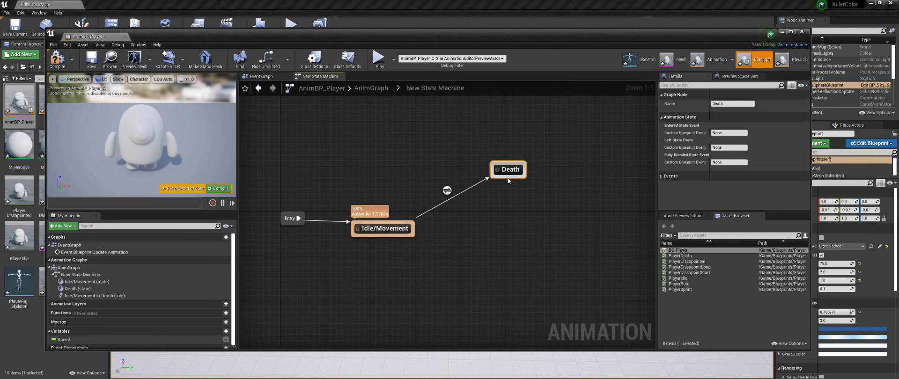
pyautogui.press('Return')
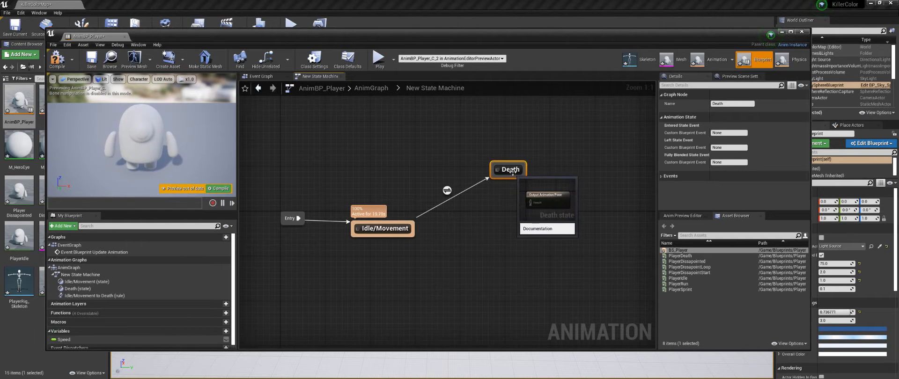
# Inside the Death state, add the PlayerDeath animation and connect it to the Output Animation Pose, aligning the two nodes.
pyautogui.doubleClick(509, 170)
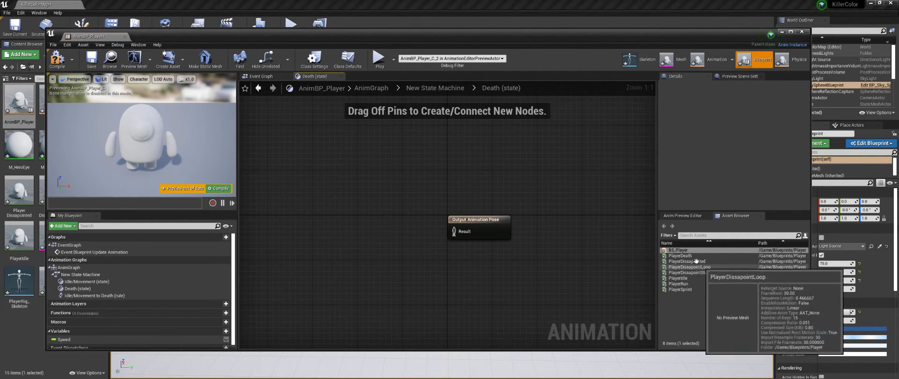
pyautogui.moveTo(680, 256); pyautogui.dragTo(355, 224)
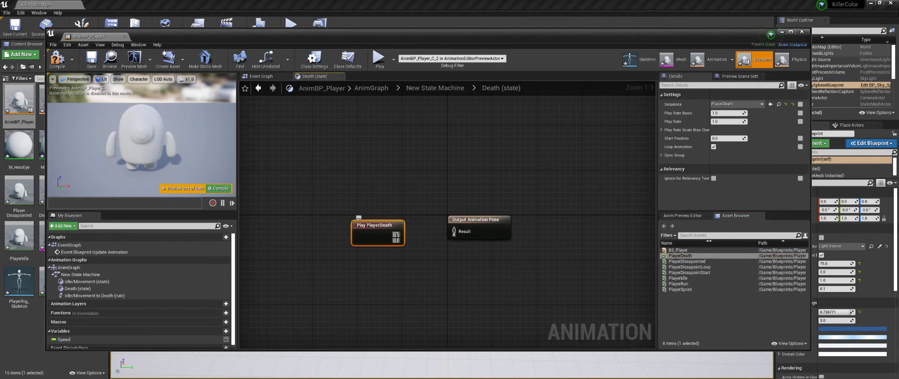
pyautogui.moveTo(455, 235); pyautogui.dragTo(456, 235)
pyautogui.moveTo(384, 228); pyautogui.dragTo(384, 223)
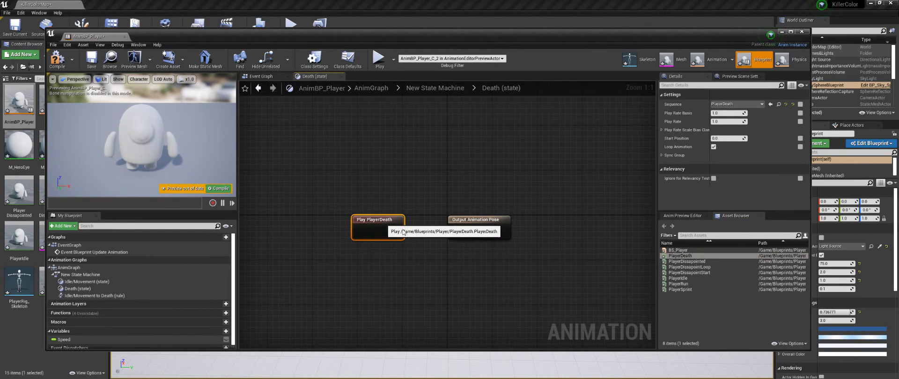
# Return to the state machine and create a Boolean variable named isDead?
pyautogui.click(457, 92)
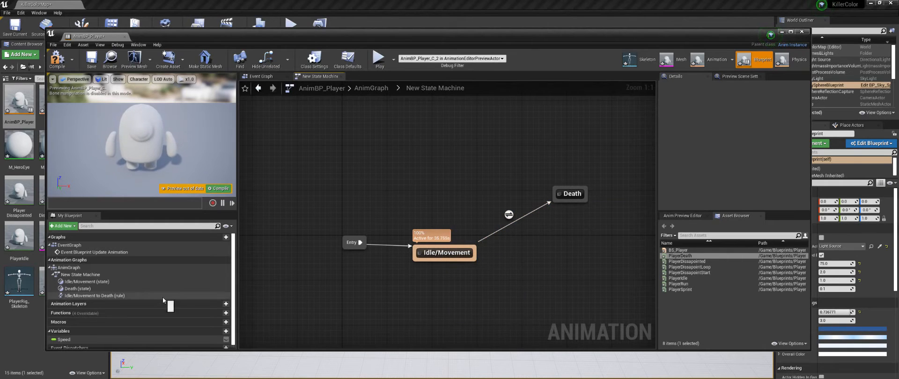
pyautogui.scroll(-1, 162, 300)
pyautogui.click(218, 328)
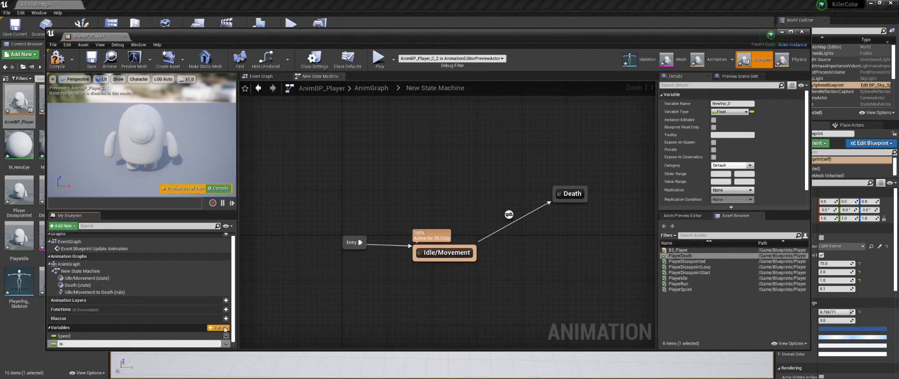
pyautogui.press('Return')
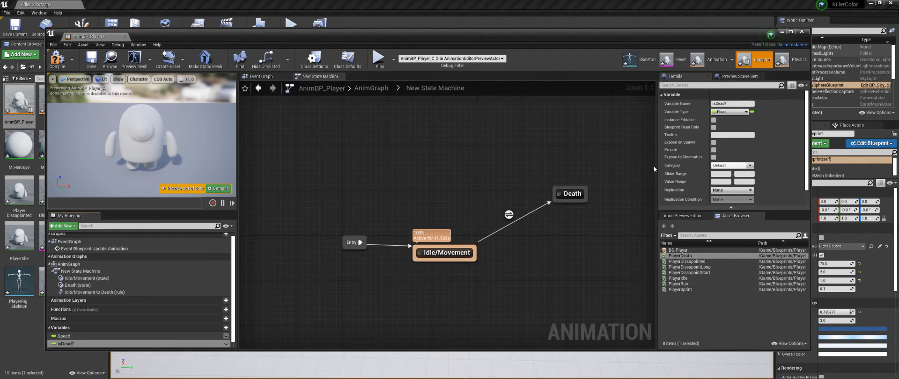
pyautogui.click(740, 113)
pyautogui.click(718, 129)
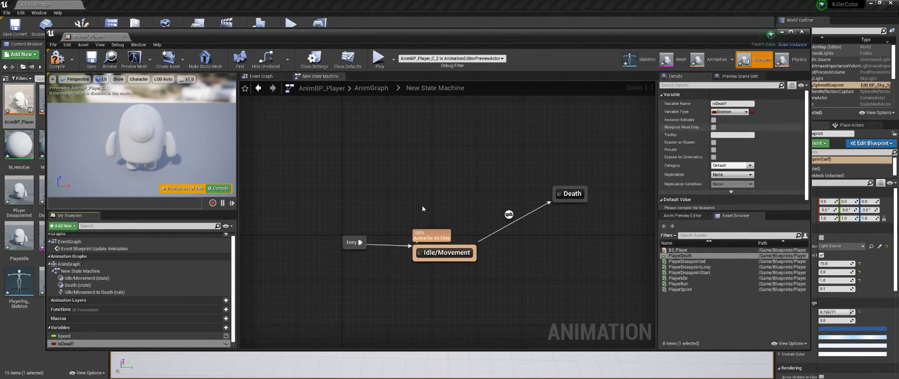
# Create a second Boolean variable named isDissapointed? and compile the blueprint.
pyautogui.click(218, 328)
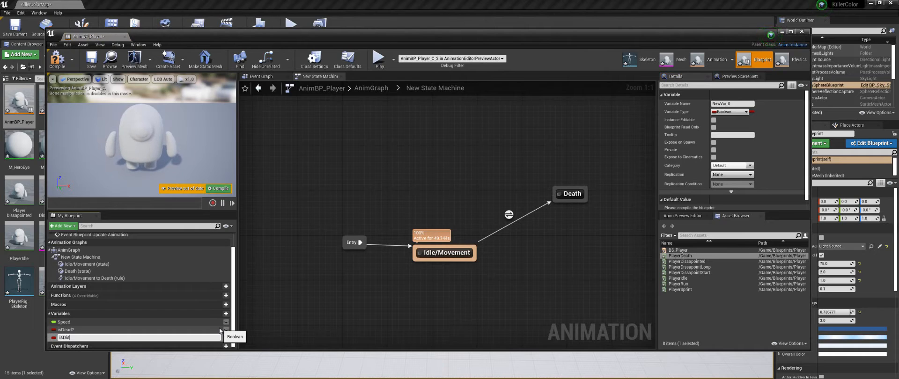
pyautogui.write('isDissapointed')
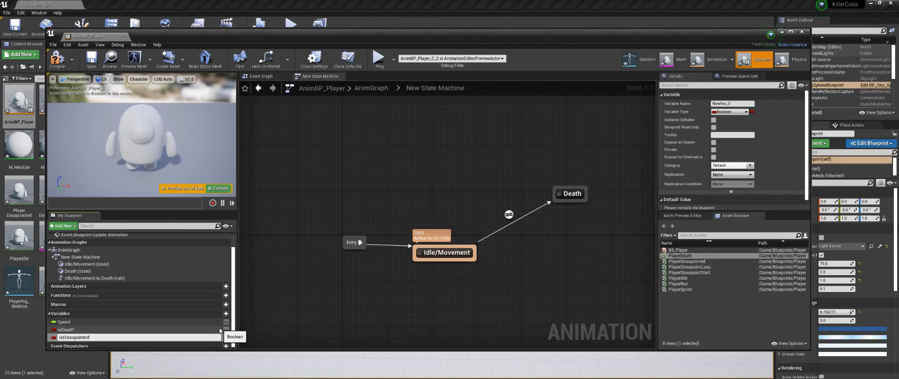
pyautogui.write('?')
pyautogui.press('Return')
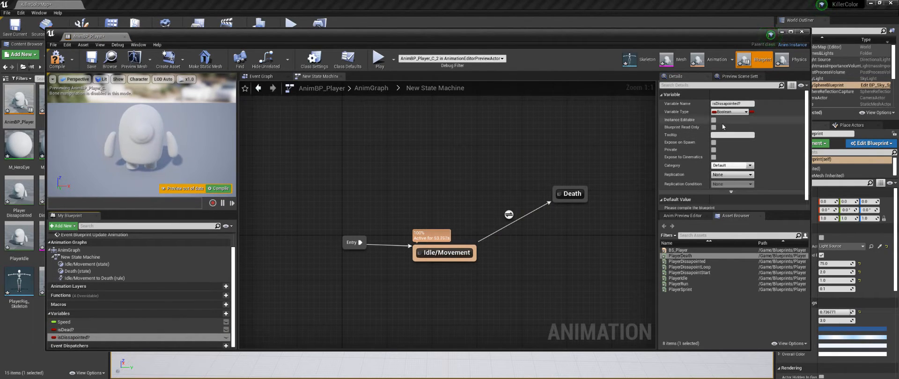
pyautogui.click(57, 59)
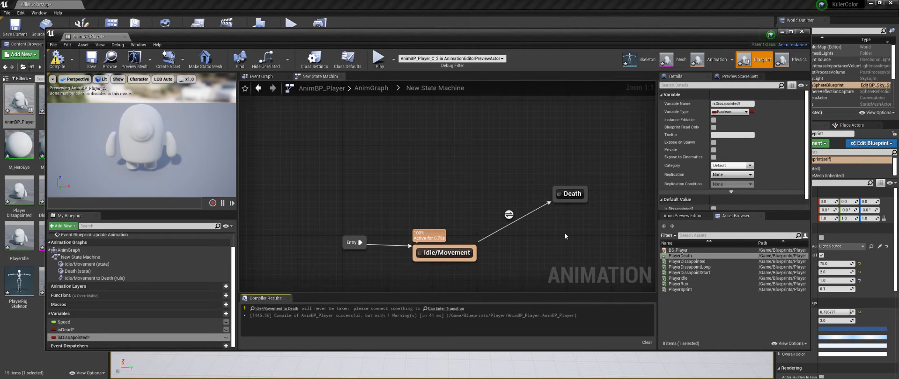
# In the Idle/Movement to Death transition rule, connect a getter for isDead? to the Can Enter Transition input.
pyautogui.doubleClick(508, 216)
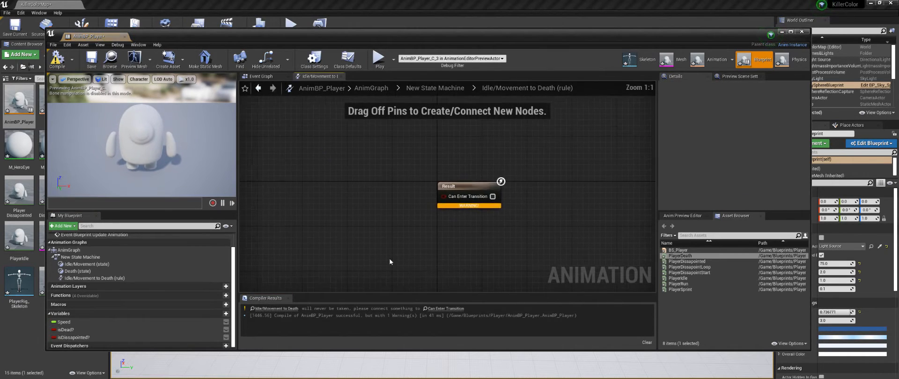
pyautogui.moveTo(396, 226); pyautogui.dragTo(459, 222, button='right')
pyautogui.keyDown('ctrl'); pyautogui.moveTo(89, 329); pyautogui.dragTo(517, 198); pyautogui.keyUp('ctrl')
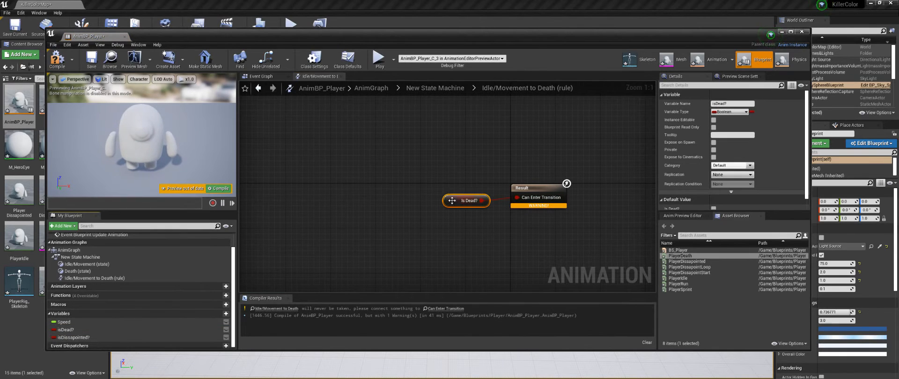
# Add a return transition from Death to Idle/Movement and feed its rule's Can Enter Transition from isDead? through an aligned NOT node.
pyautogui.click(435, 88)
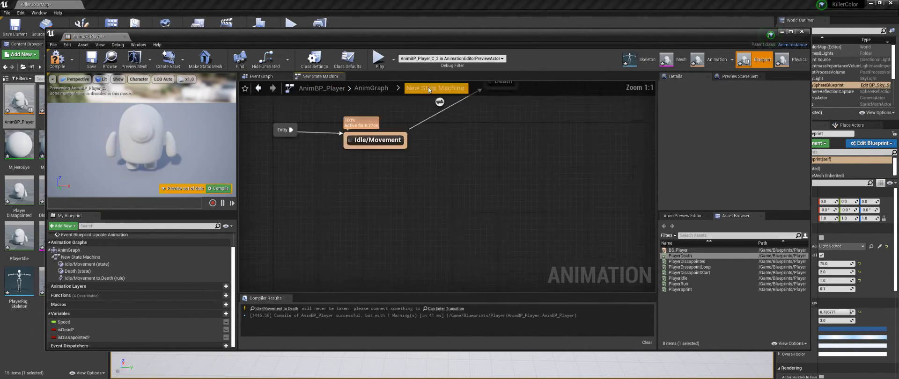
pyautogui.moveTo(560, 174); pyautogui.dragTo(474, 221)
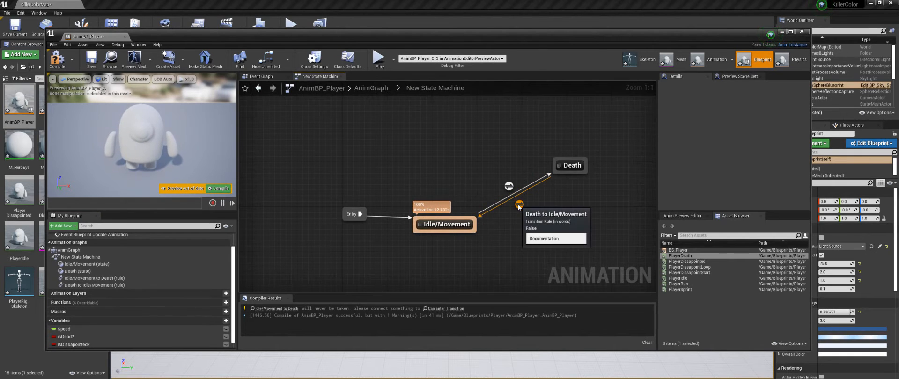
pyautogui.doubleClick(517, 204)
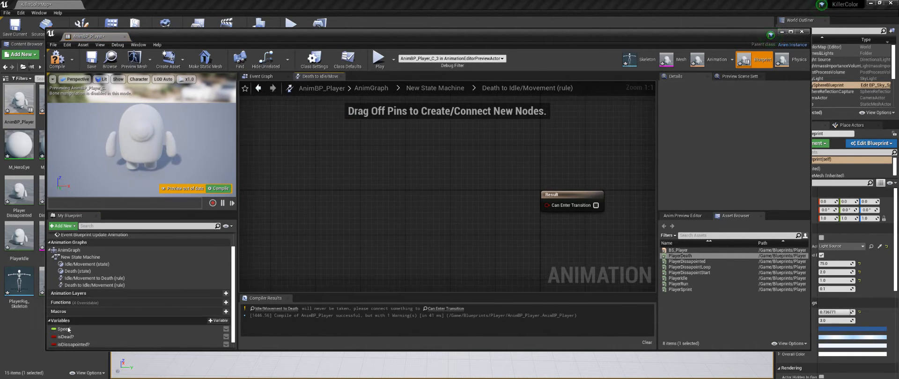
pyautogui.moveTo(66, 337); pyautogui.dragTo(290, 222)
pyautogui.moveTo(389, 196); pyautogui.dragTo(456, 203)
pyautogui.click(413, 204)
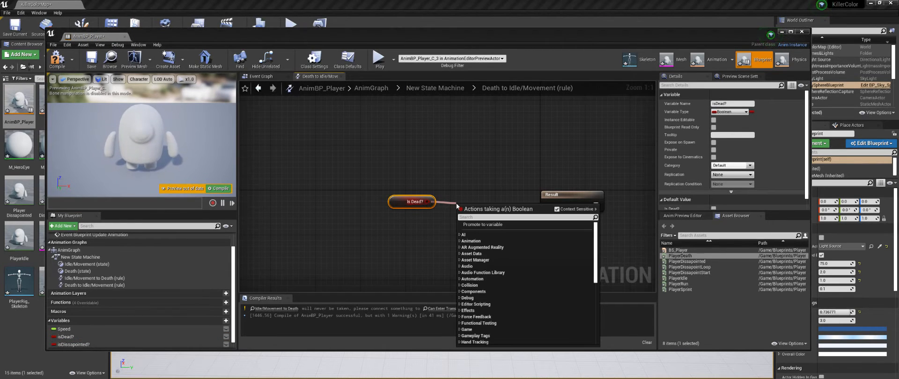
pyautogui.write('not')
pyautogui.click(497, 238)
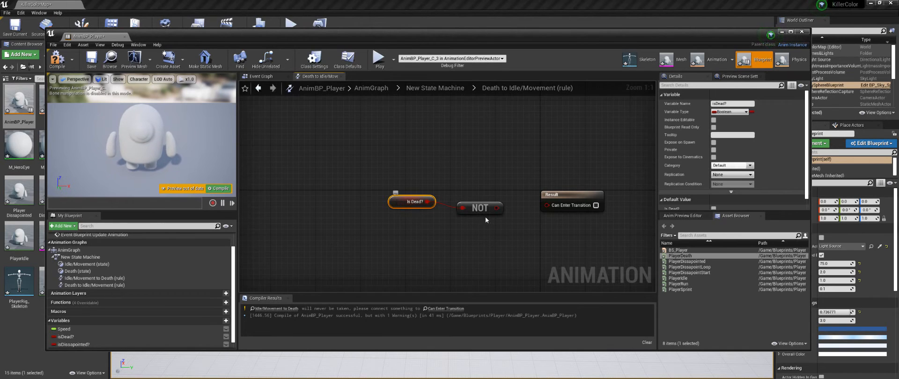
pyautogui.moveTo(496, 207); pyautogui.dragTo(547, 205)
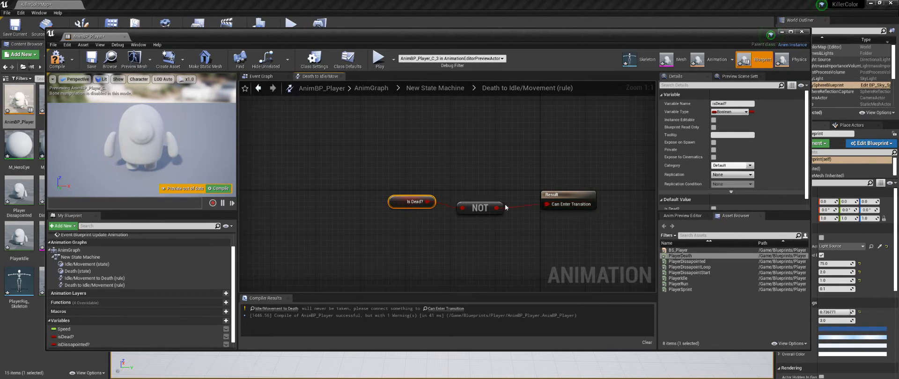
pyautogui.click(476, 207)
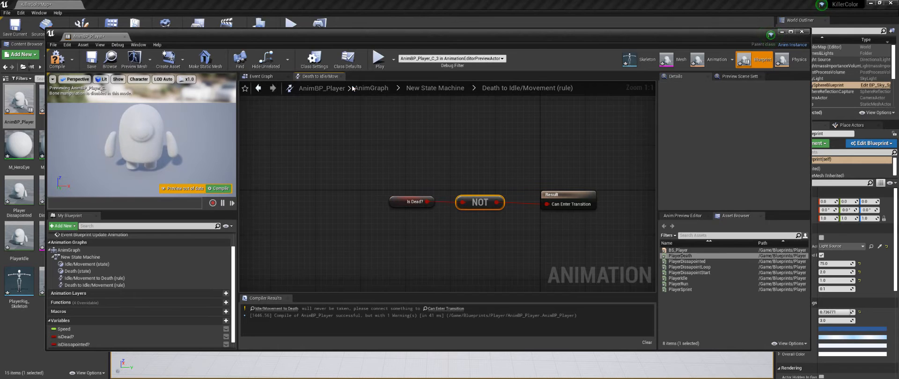
# Return to the state machine and move the Death state up and away from Idle/Movement to free space for more states.
pyautogui.click(458, 88)
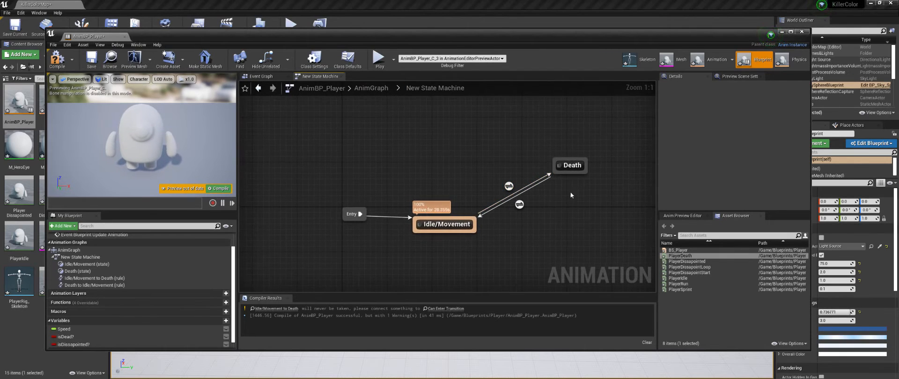
pyautogui.moveTo(570, 192); pyautogui.dragTo(488, 147, button='right')
pyautogui.moveTo(487, 148); pyautogui.dragTo(497, 114)
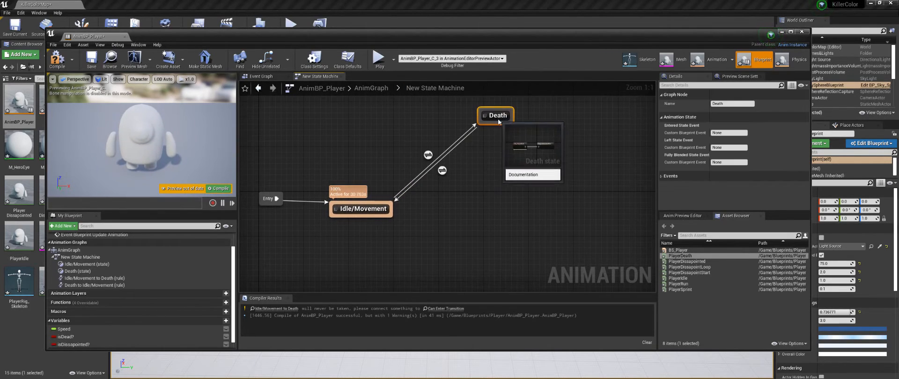
pyautogui.moveTo(534, 223); pyautogui.dragTo(447, 212, button='right')
pyautogui.scroll(-1, 463, 189)
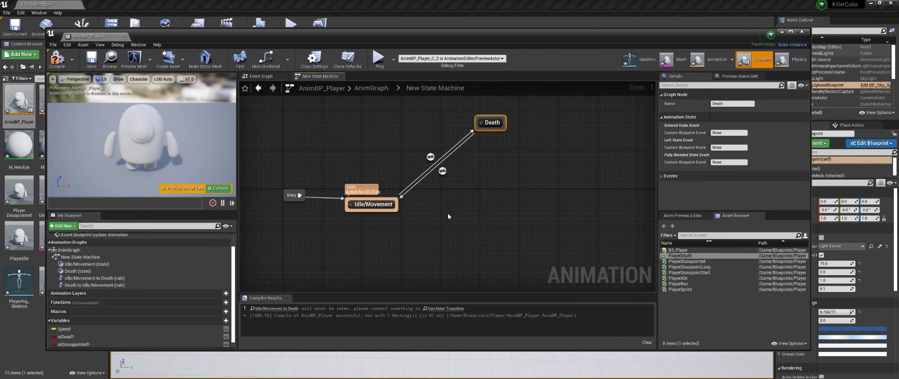
# Preview the PlayerDissapointed, PlayerDissapointStart and PlayerDissapointLoop animations in turn, and close the animation editor.
pyautogui.click(702, 261)
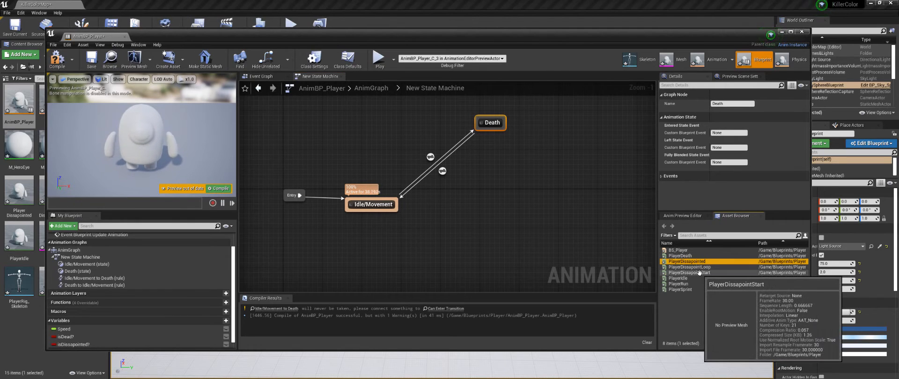
pyautogui.click(703, 273)
pyautogui.click(687, 261)
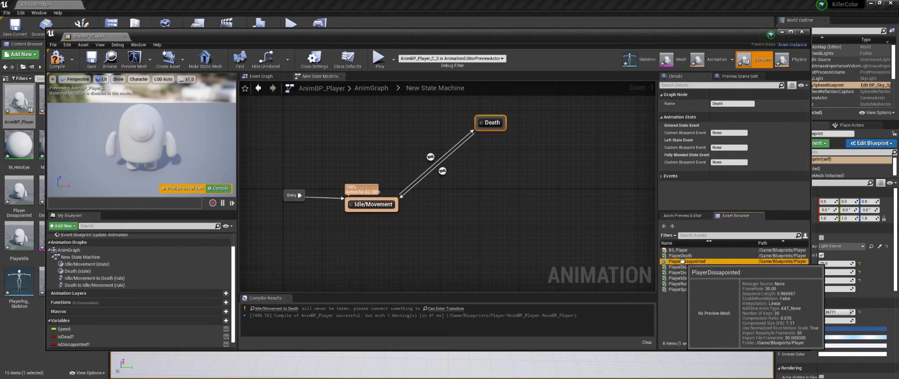
pyautogui.doubleClick(687, 261)
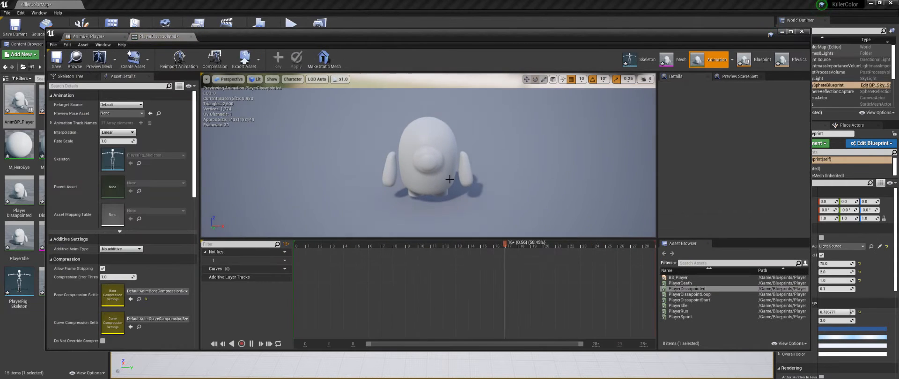
pyautogui.doubleClick(702, 300)
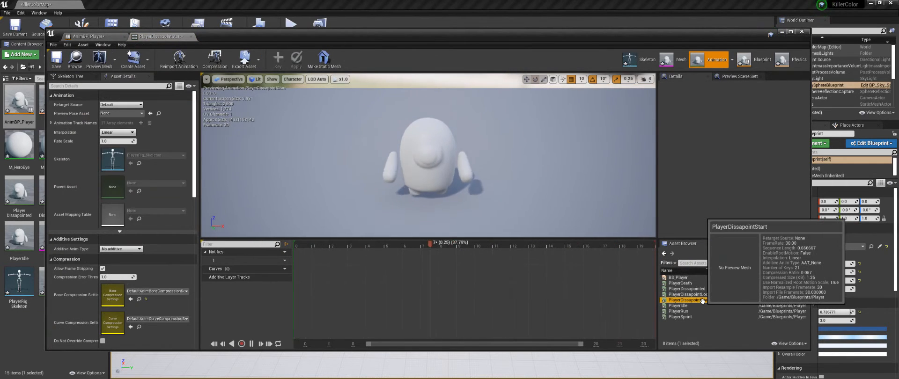
pyautogui.doubleClick(700, 295)
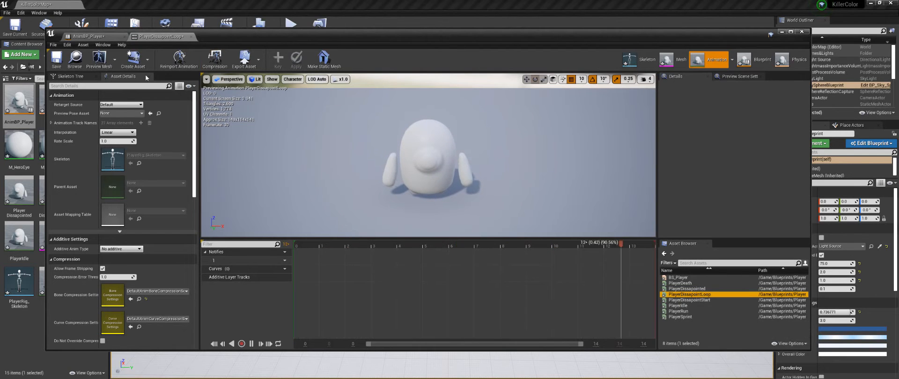
pyautogui.click(187, 37)
# Add a new state with a transition from Idle/Movement and name it Dissapointed.
pyautogui.moveTo(401, 204); pyautogui.dragTo(505, 209)
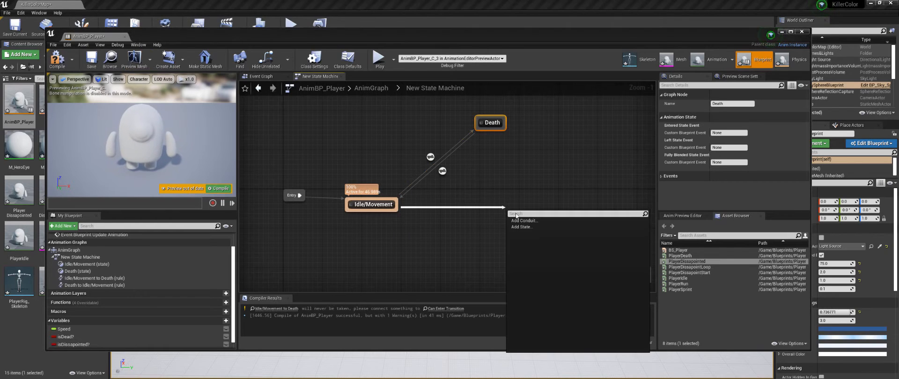
pyautogui.click(521, 228)
pyautogui.write('Dis')
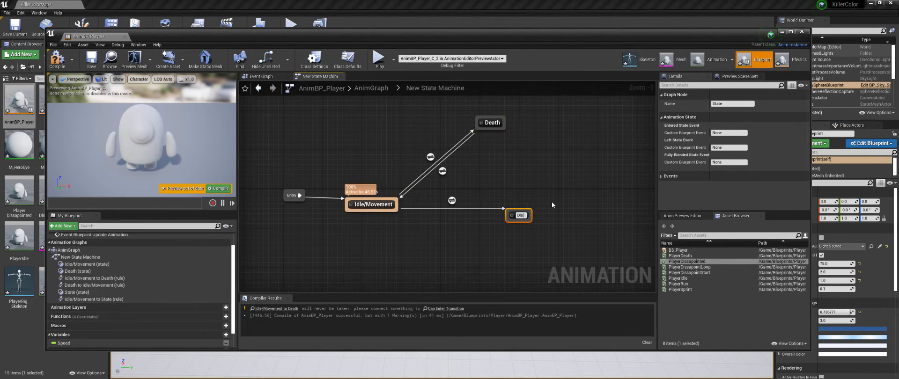
pyautogui.write('sapointed')
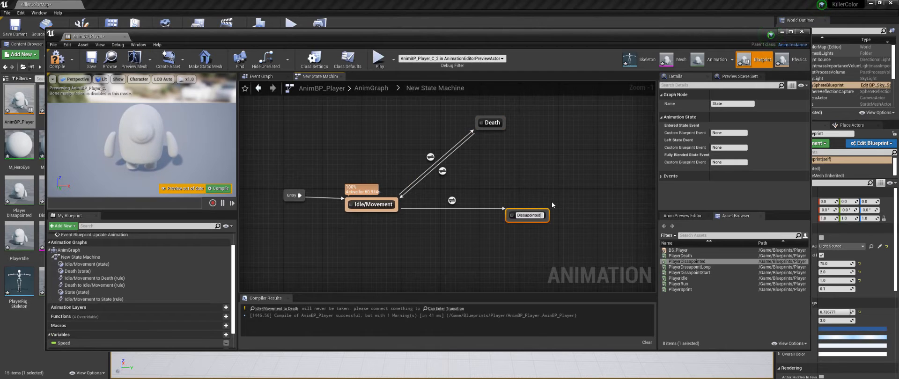
pyautogui.press('Return')
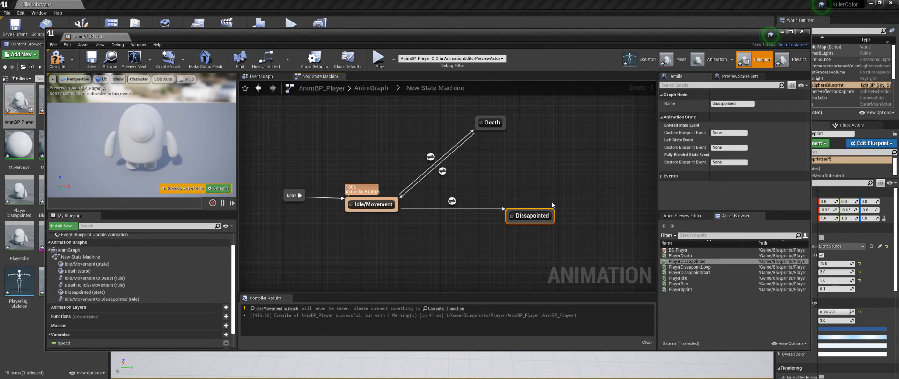
# Connect the PlayerDissapointStart animation to the Output Animation Pose inside the Dissapointed state, and rename that state DissapointedStart.
pyautogui.doubleClick(527, 215)
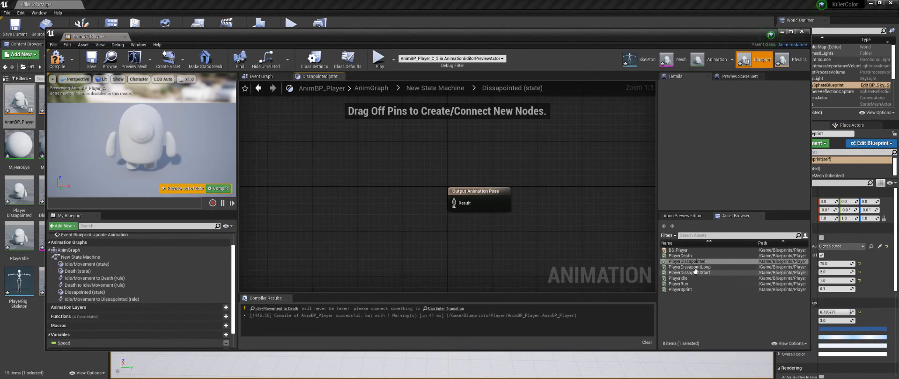
pyautogui.moveTo(694, 272); pyautogui.dragTo(453, 202)
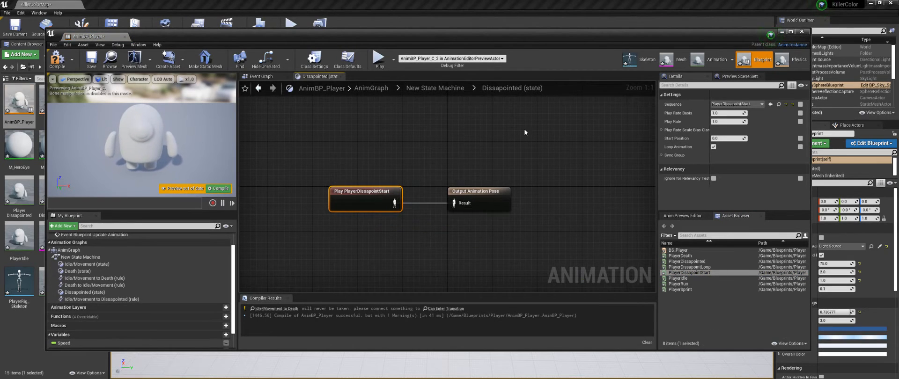
pyautogui.click(435, 89)
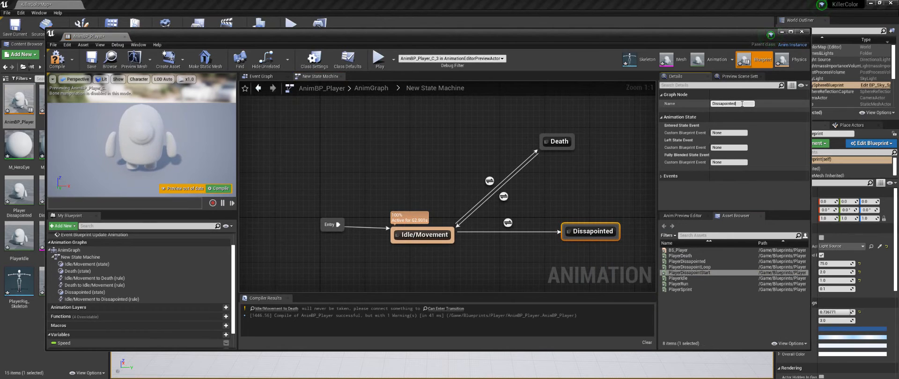
pyautogui.press('Return')
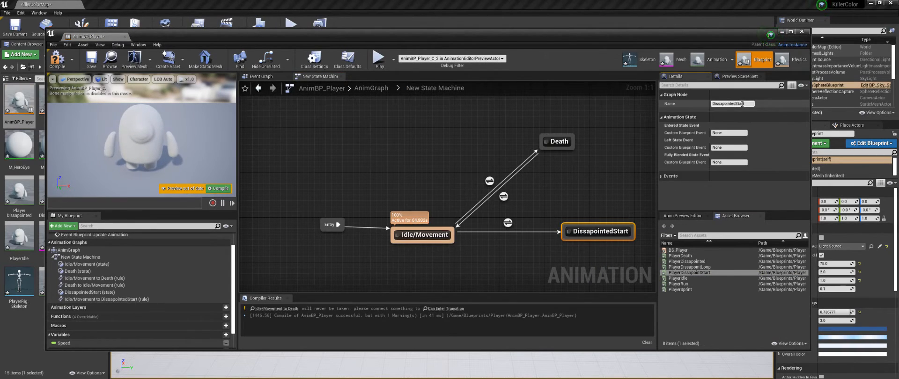
pyautogui.moveTo(531, 200); pyautogui.dragTo(482, 108, button='right')
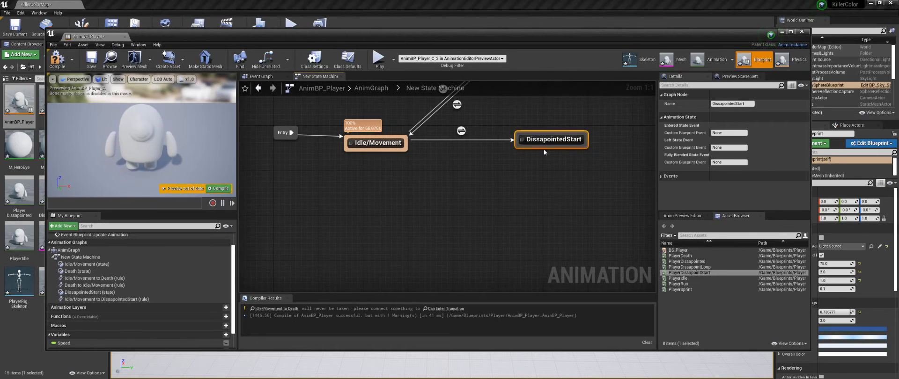
pyautogui.moveTo(578, 148); pyautogui.dragTo(488, 197)
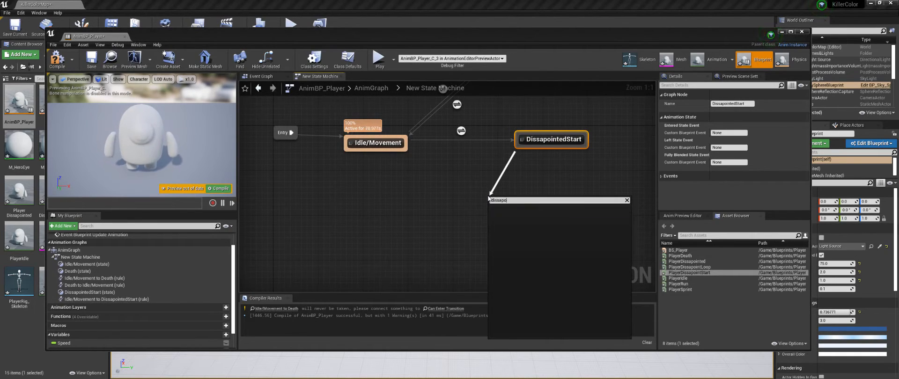
pyautogui.click(527, 177)
pyautogui.moveTo(524, 146); pyautogui.dragTo(488, 200)
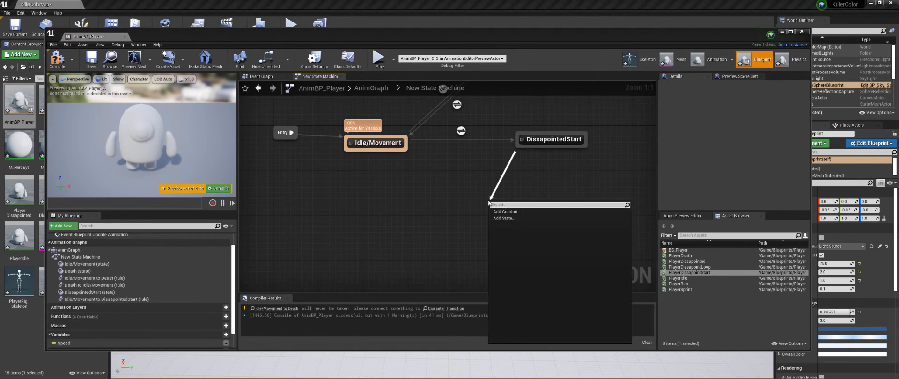
pyautogui.write('add state')
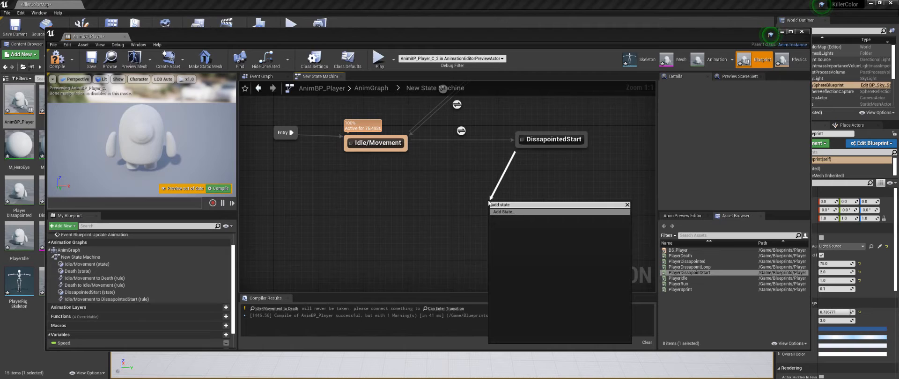
pyautogui.click(510, 213)
pyautogui.click(719, 103)
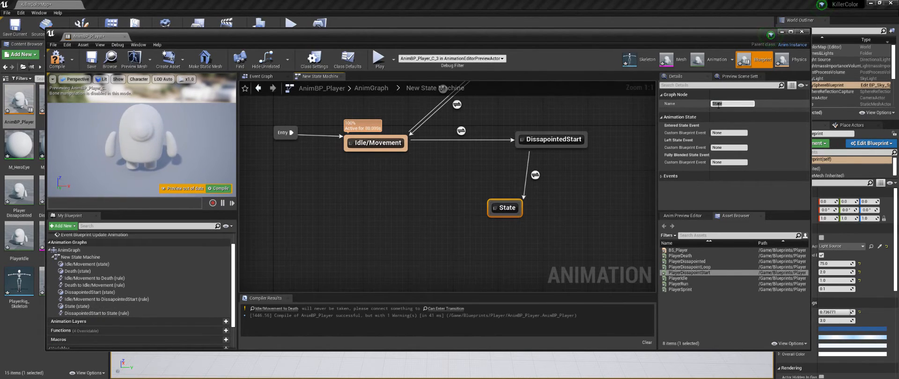
pyautogui.hotkey('ctrl', 'z')
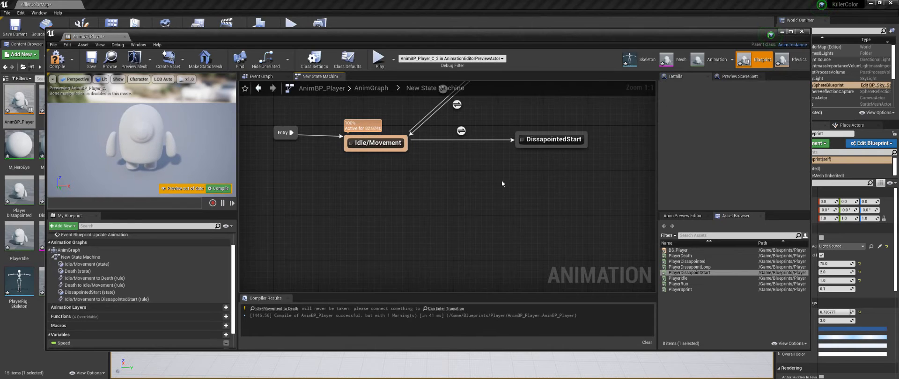
# Add a state named DissapointedLoop with a transition from DissapointedStart, and connect it back to Idle/Movement.
pyautogui.moveTo(521, 147); pyautogui.dragTo(476, 196)
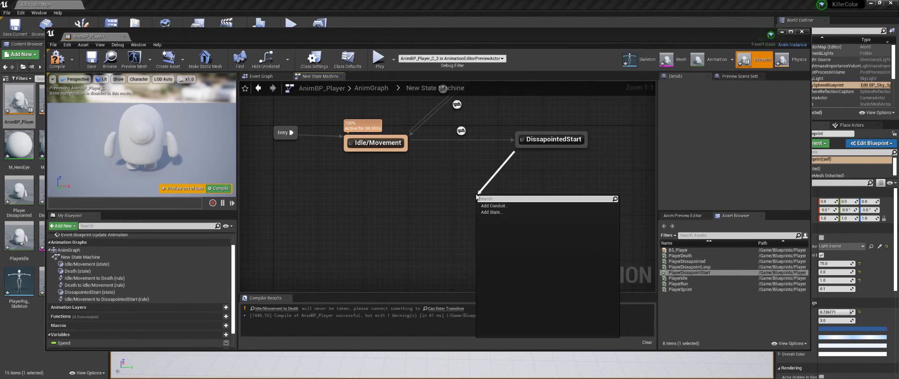
pyautogui.write('add state')
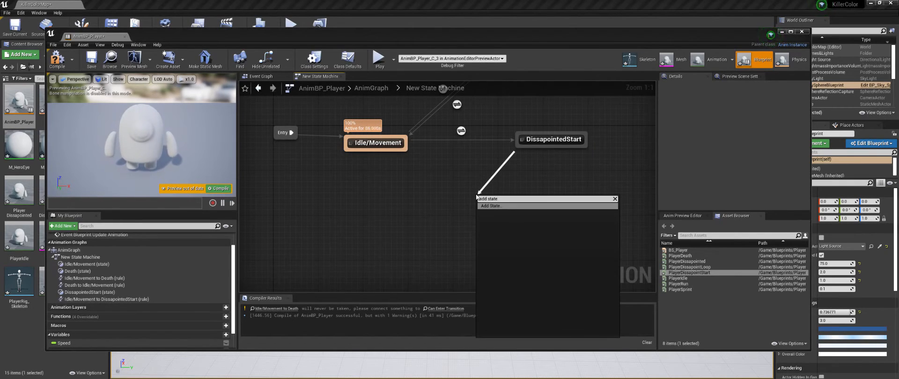
pyautogui.click(486, 207)
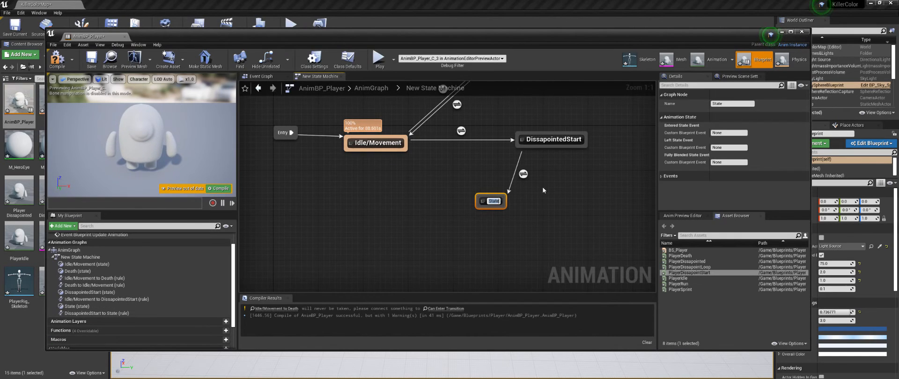
pyautogui.click(718, 104)
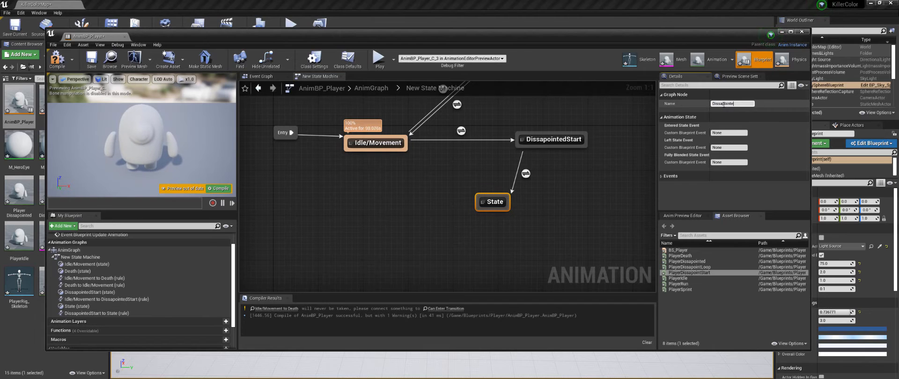
pyautogui.press('Return')
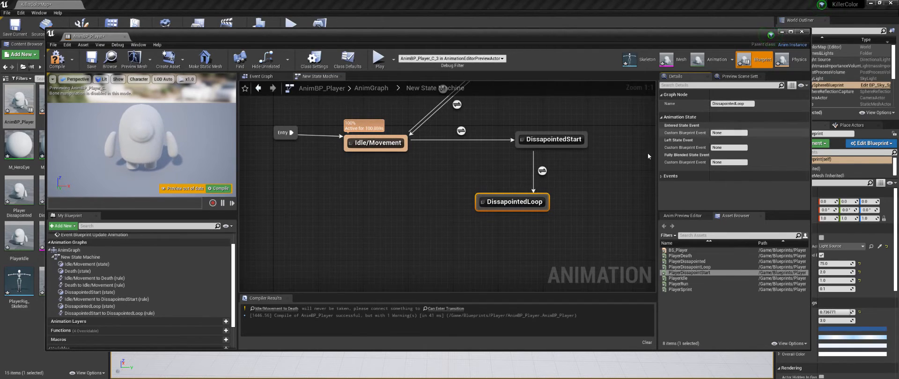
pyautogui.moveTo(500, 207); pyautogui.dragTo(403, 151)
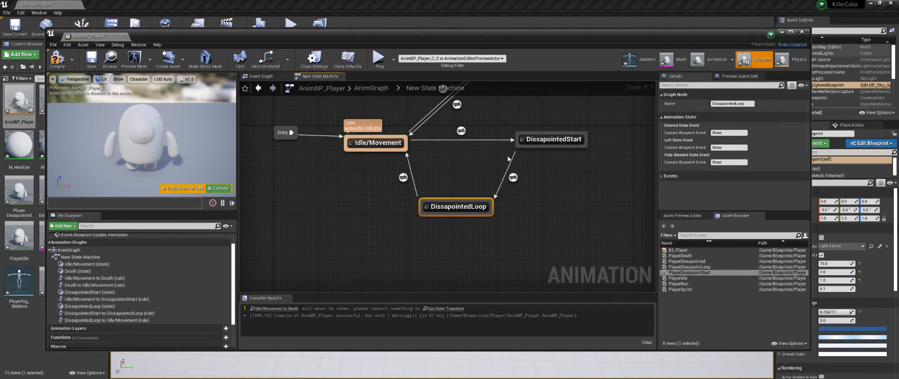
# Drive the Idle/Movement to DissapointedStart rule with the isDissapointed? variable wired to Can Enter Transition, and return to the state machine.
pyautogui.moveTo(482, 142); pyautogui.dragTo(467, 187, button='right')
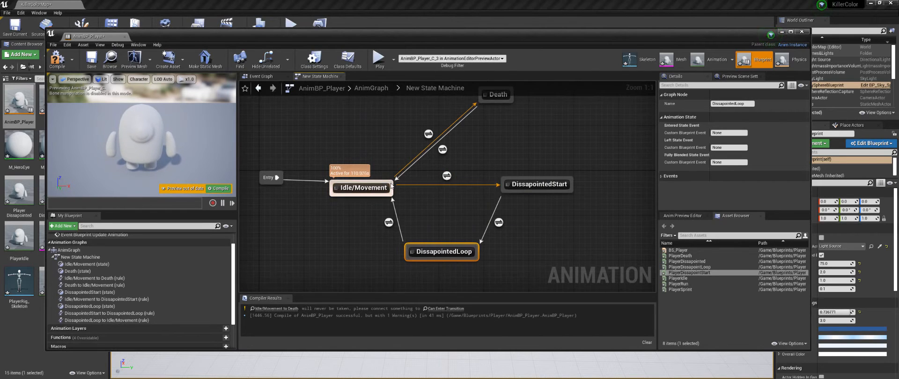
pyautogui.doubleClick(447, 176)
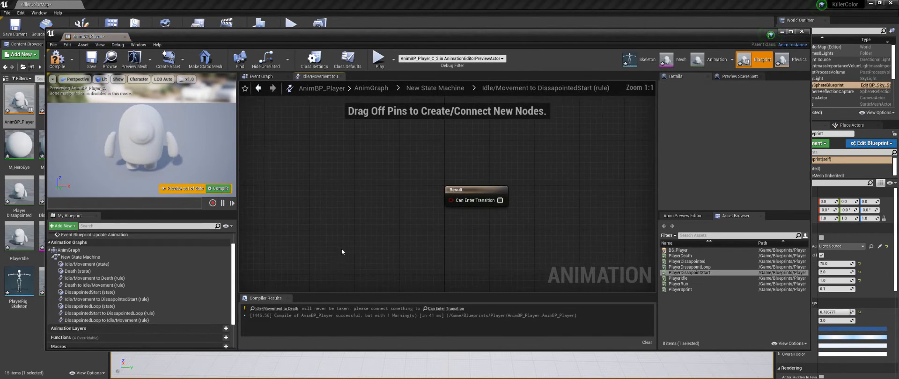
pyautogui.scroll(-3, 99, 331)
pyautogui.moveTo(96, 335); pyautogui.dragTo(295, 214)
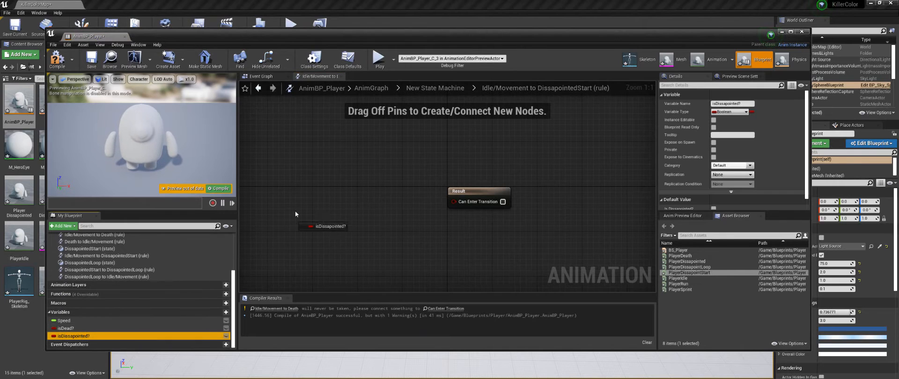
pyautogui.moveTo(448, 201); pyautogui.dragTo(450, 202)
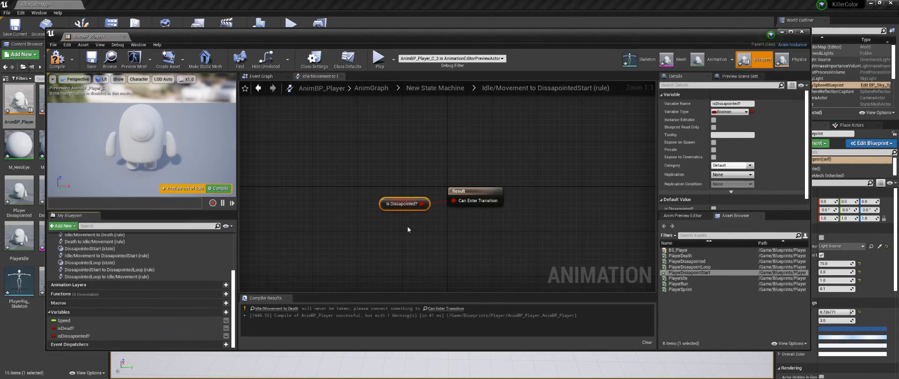
pyautogui.click(452, 90)
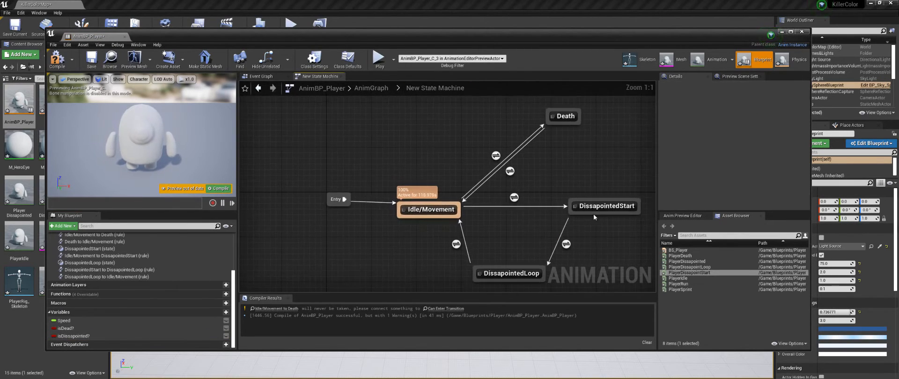
# Check which animation plays inside the DissapointedStart state and return to the state machine.
pyautogui.moveTo(591, 227); pyautogui.dragTo(481, 164, button='right')
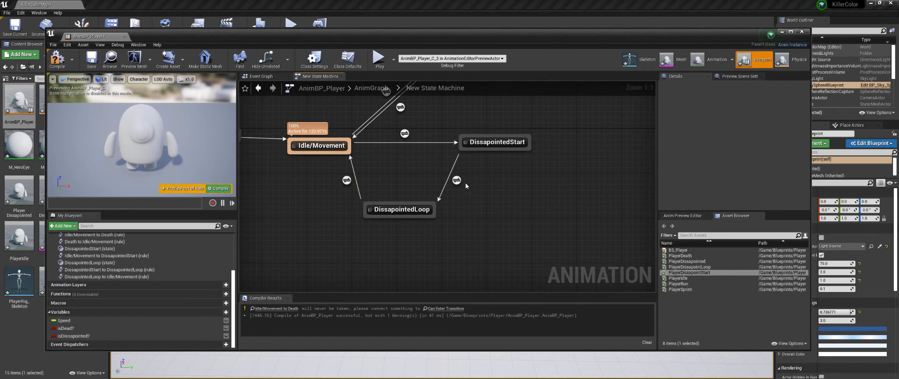
pyautogui.doubleClick(486, 145)
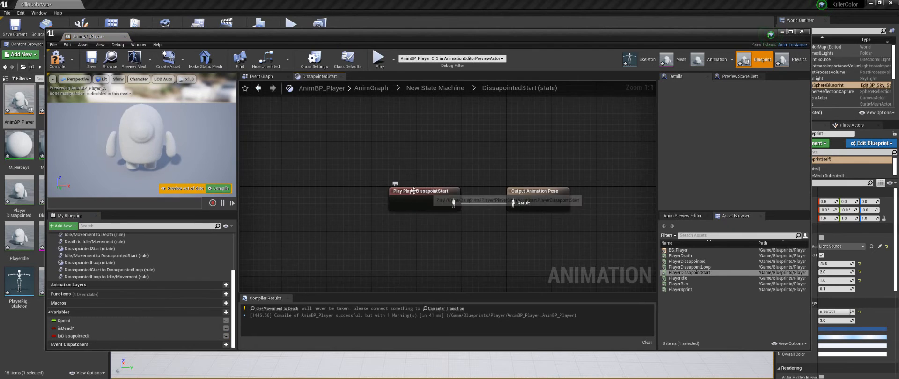
pyautogui.click(447, 89)
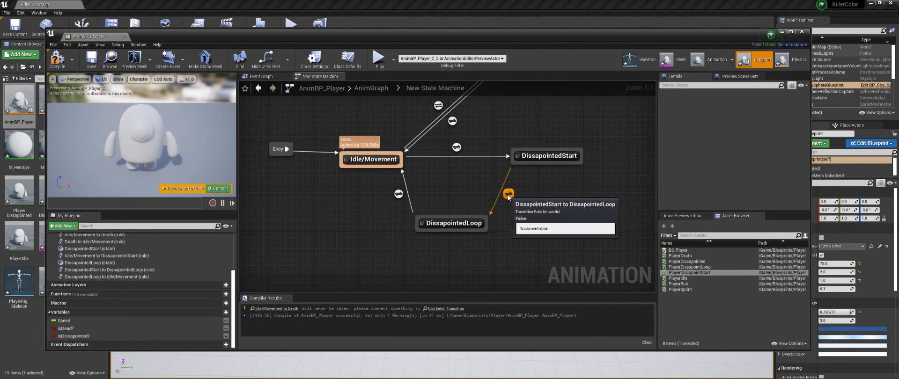
# Add a Time Remaining (ratio) (PlayerDissapointStart) node to the DissapointedStart to DissapointedLoop rule.
pyautogui.doubleClick(508, 193)
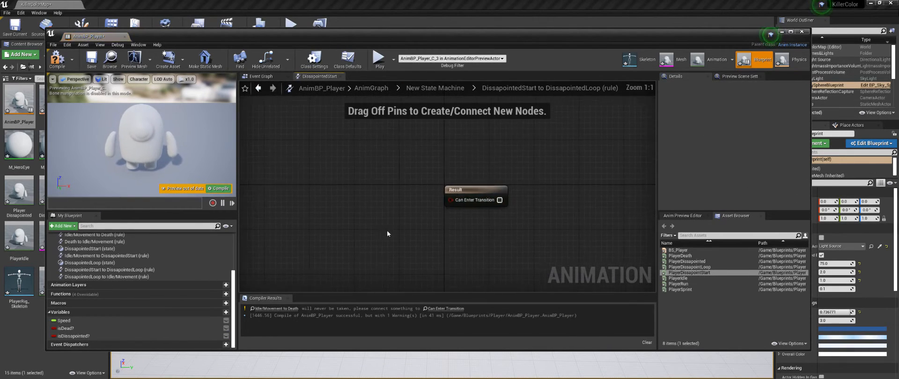
pyautogui.rightClick(411, 201)
pyautogui.write('time rm')
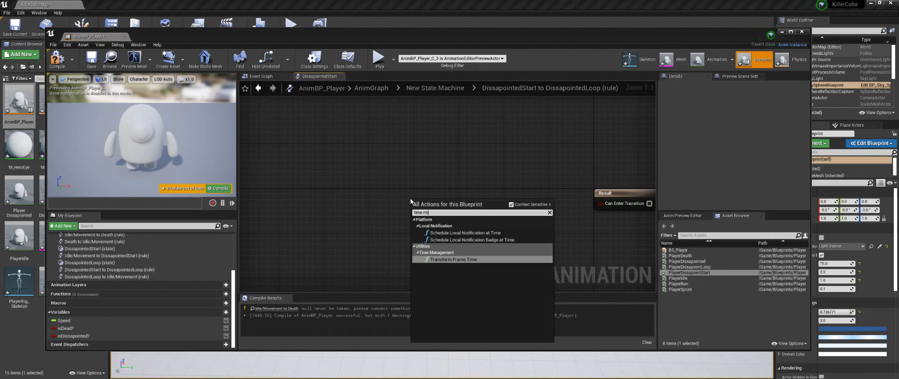
pyautogui.press('BackSpace')
pyautogui.write('ema')
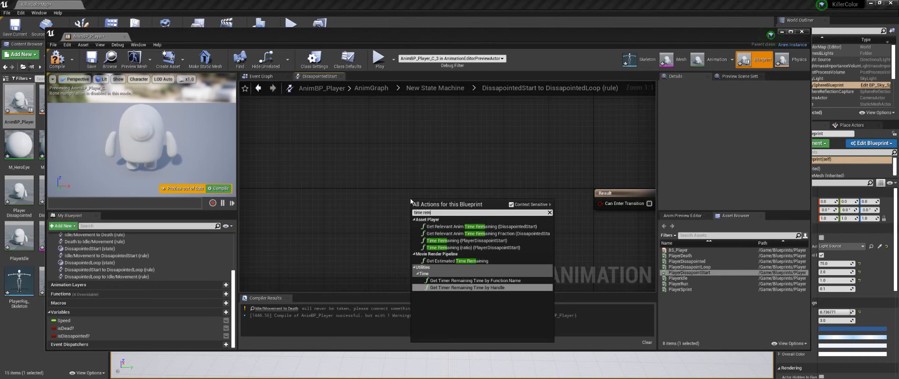
pyautogui.click(471, 247)
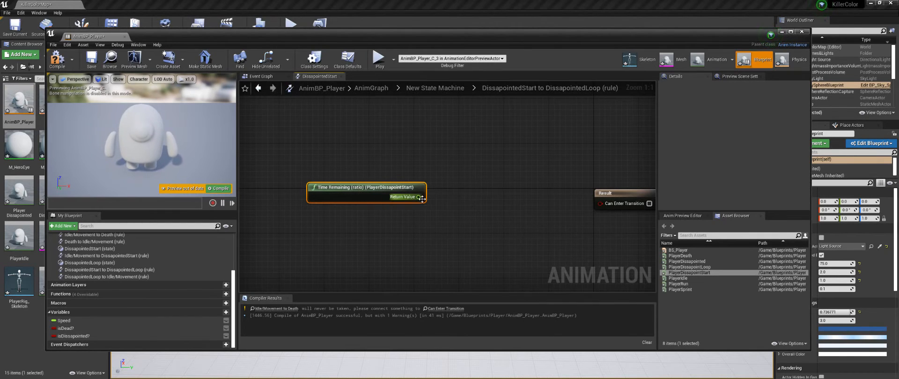
# Compare the remaining-time ratio with a float <= float node set to 0.1 and connect the result to Can Enter Transition.
pyautogui.moveTo(419, 196); pyautogui.dragTo(472, 227)
pyautogui.write('<')
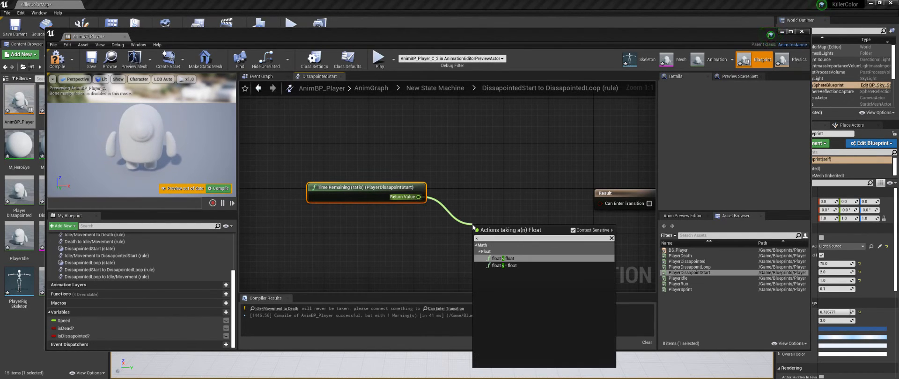
pyautogui.click(501, 258)
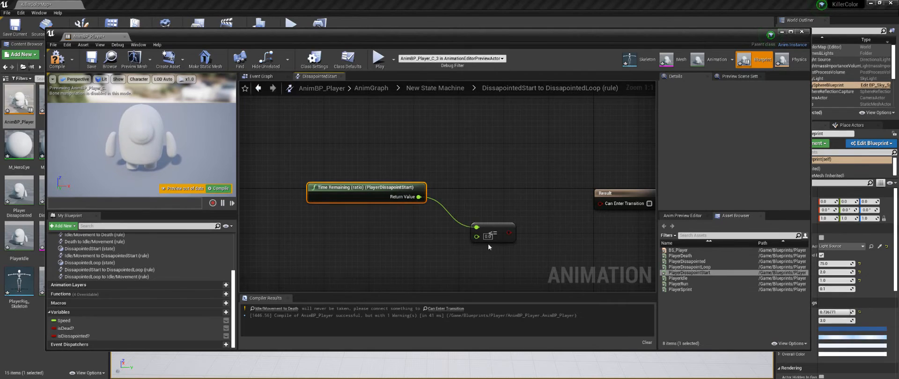
pyautogui.write('0.1')
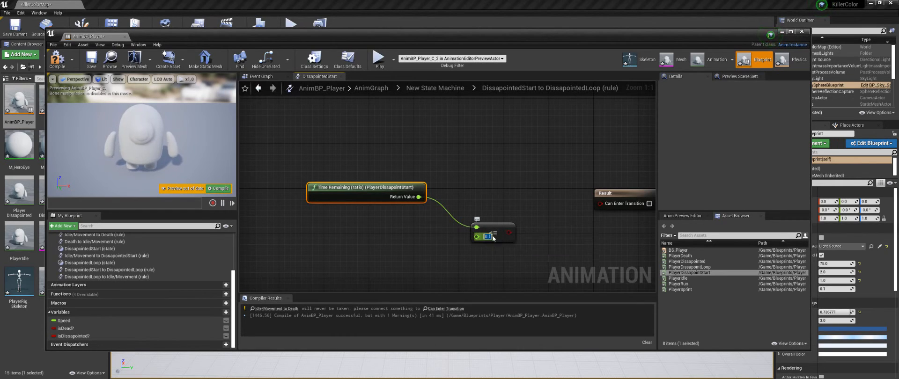
pyautogui.moveTo(508, 233); pyautogui.dragTo(602, 206)
pyautogui.moveTo(497, 231); pyautogui.dragTo(508, 202)
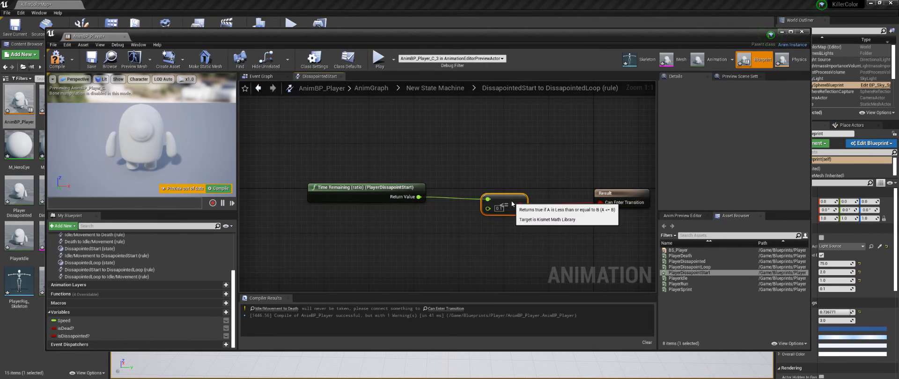
# In the DissapointedLoop to Idle/Movement rule, feed isDissapointed? through a NOT Boolean node into Can Enter Transition.
pyautogui.click(445, 92)
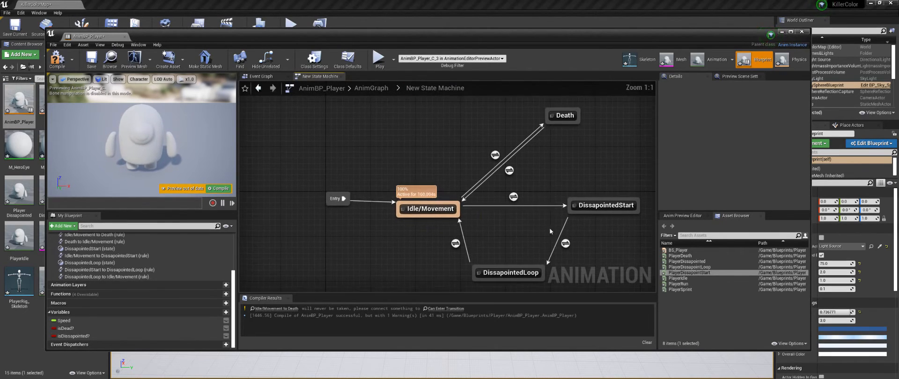
pyautogui.doubleClick(456, 244)
pyautogui.click(94, 335)
pyautogui.keyDown('ctrl'); pyautogui.moveTo(96, 331); pyautogui.dragTo(352, 197); pyautogui.keyUp('ctrl')
pyautogui.write('not')
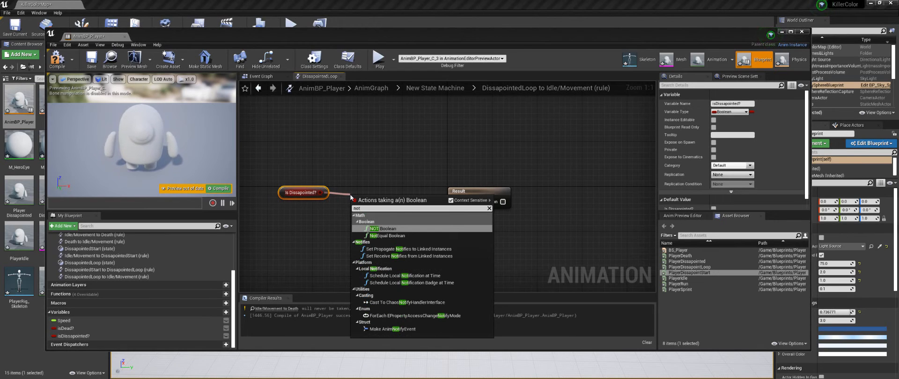
pyautogui.click(391, 229)
pyautogui.moveTo(392, 199); pyautogui.dragTo(458, 205)
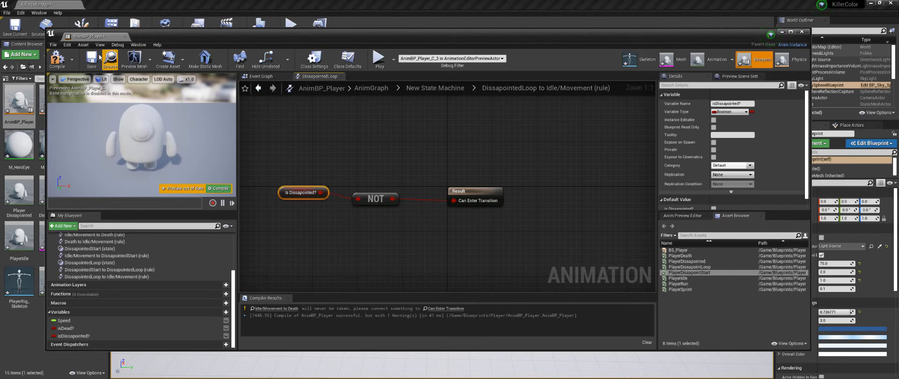
# Compile the animation blueprint, review the finished state machine and close the blueprint editor.
pyautogui.click(58, 59)
pyautogui.moveTo(453, 131); pyautogui.dragTo(484, 145, button='right')
pyautogui.click(445, 89)
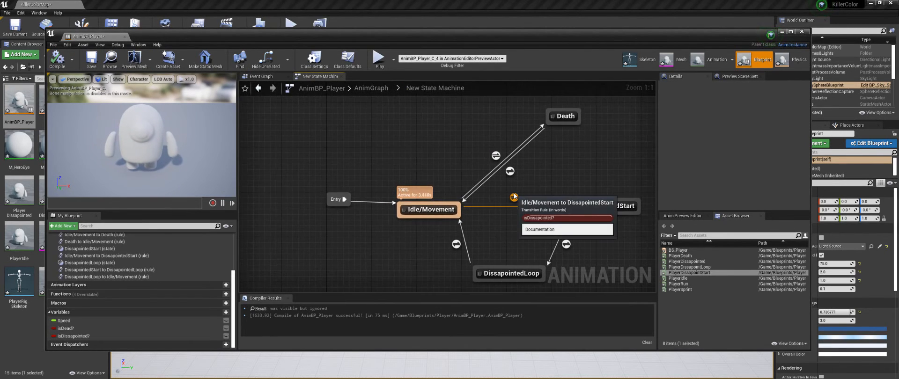
pyautogui.moveTo(550, 178); pyautogui.dragTo(508, 171, button='right')
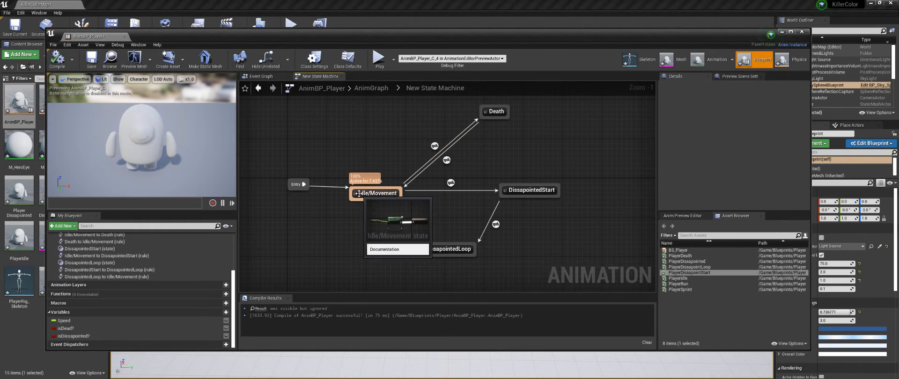
pyautogui.click(800, 32)
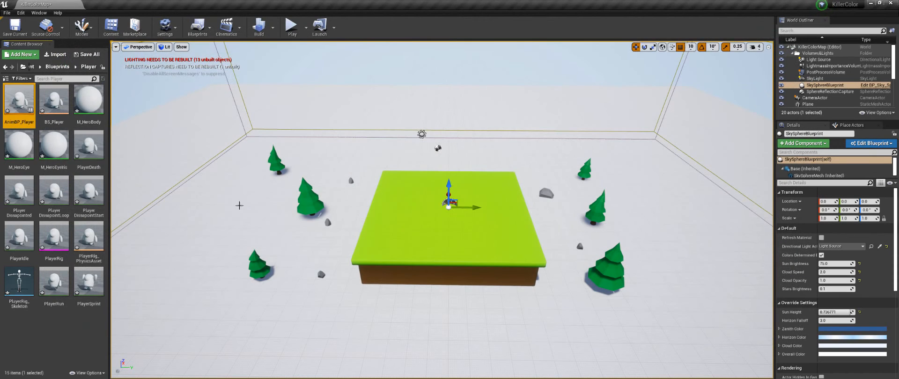
# Go to the Blueprints folder inside ThirdPersonBP in the project content.
pyautogui.click(62, 322)
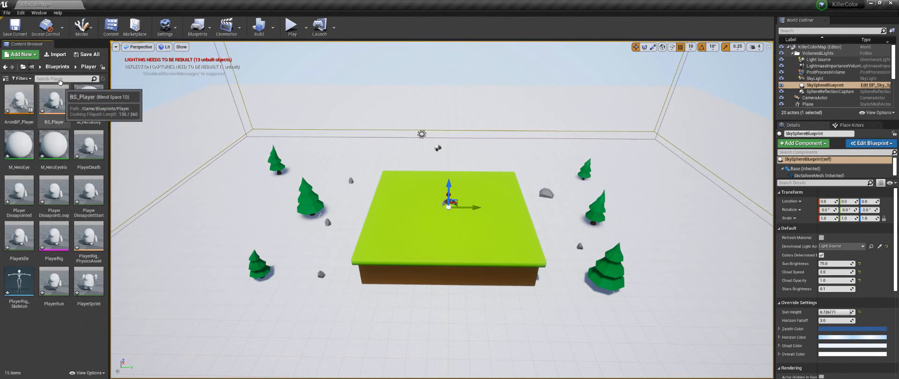
pyautogui.click(57, 66)
pyautogui.click(39, 66)
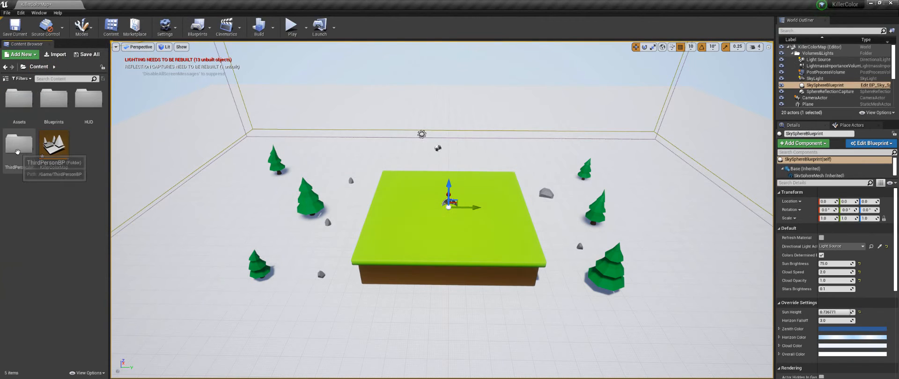
pyautogui.doubleClick(19, 145)
pyautogui.click(26, 107)
pyautogui.doubleClick(26, 107)
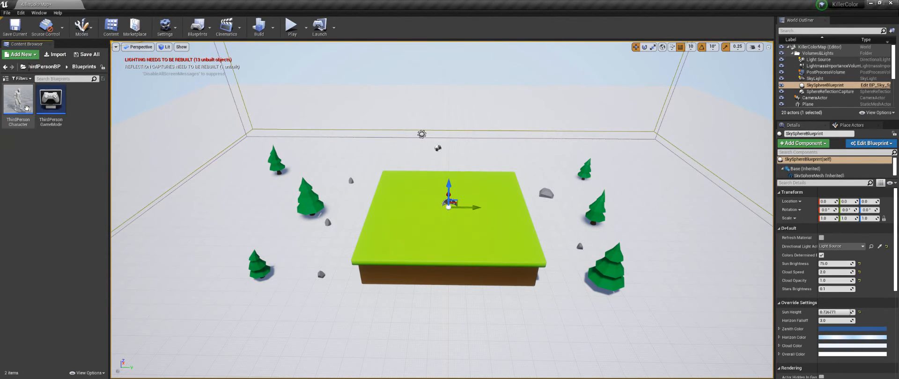
# Duplicate the ThirdPersonCharacter blueprint and name the copy Player.
pyautogui.rightClick(26, 108)
pyautogui.moveTo(69, 174)
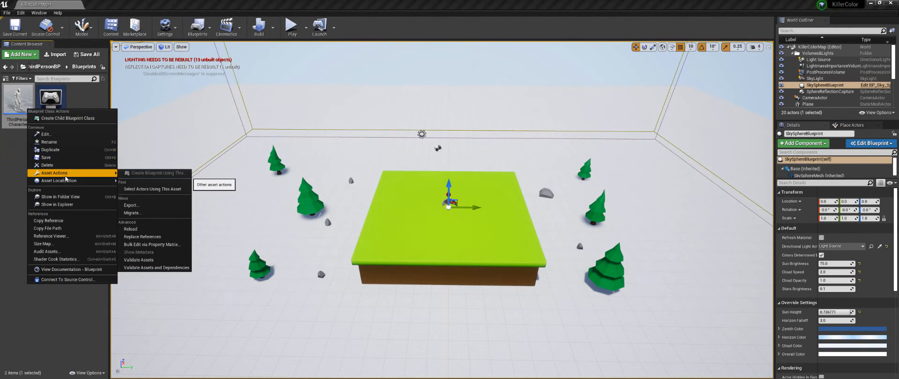
pyautogui.click(70, 149)
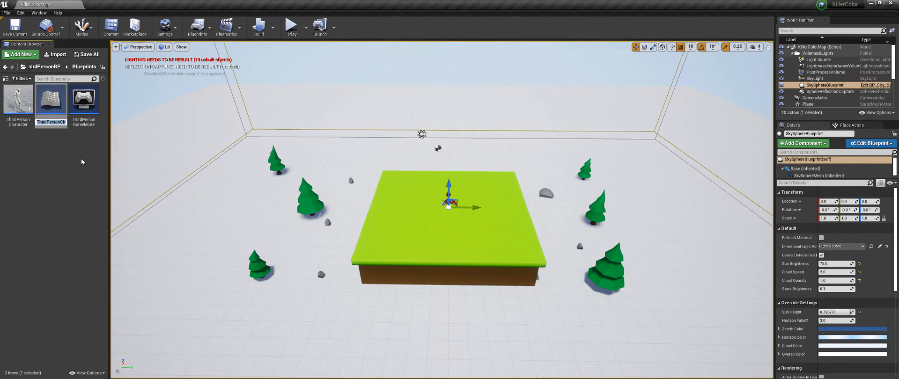
pyautogui.write('Player')
pyautogui.press('Return')
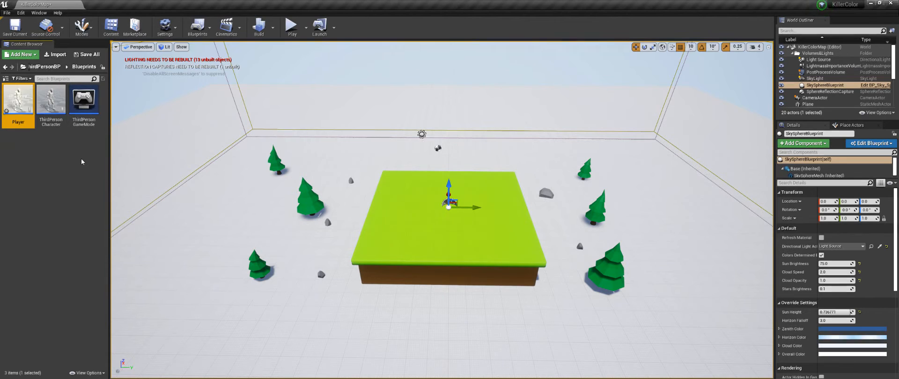
# Move the new Player blueprint into the Player folder under Blueprints.
pyautogui.click(6, 78)
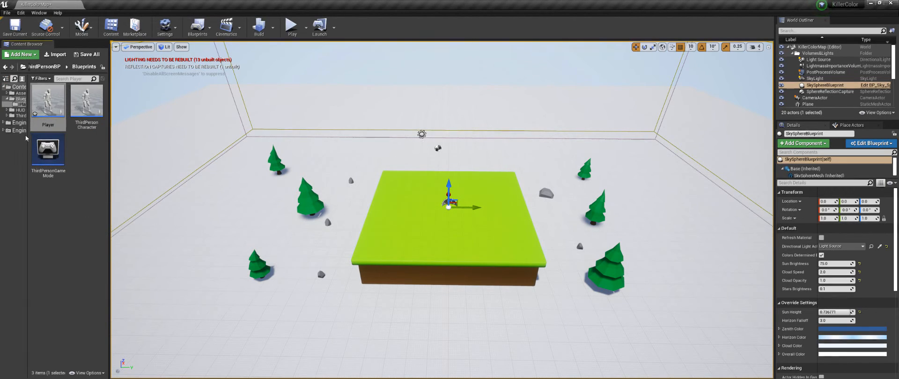
pyautogui.moveTo(28, 135); pyautogui.dragTo(43, 132)
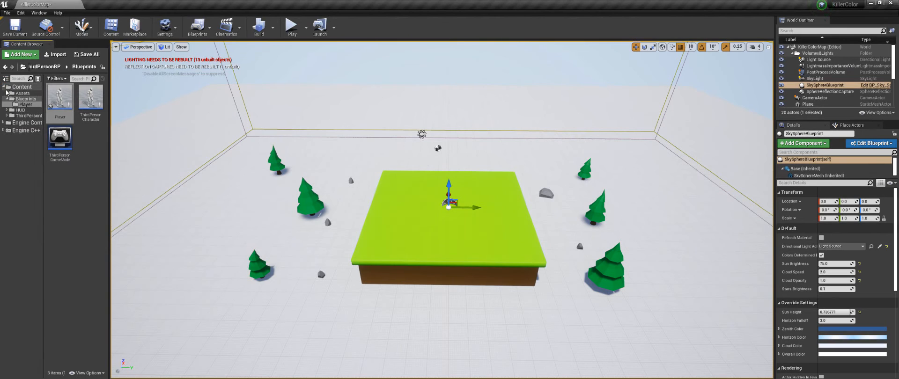
pyautogui.moveTo(59, 99); pyautogui.dragTo(28, 105)
pyautogui.click(44, 114)
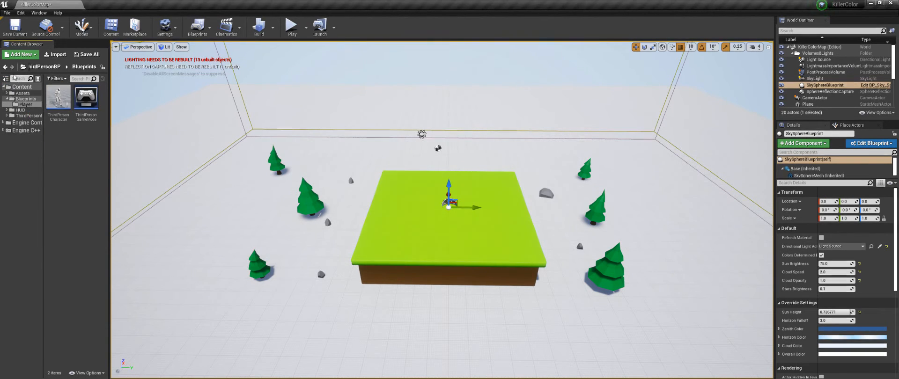
# Open the Player blueprint from the Player folder and show its 3D viewport.
pyautogui.click(25, 104)
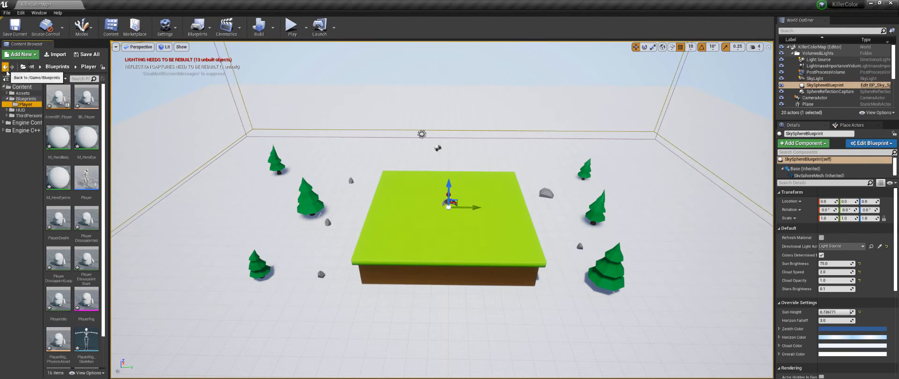
pyautogui.click(5, 79)
pyautogui.click(86, 149)
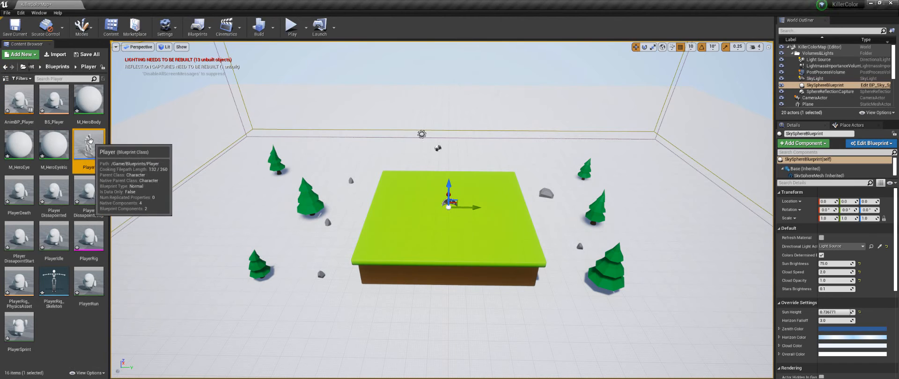
pyautogui.doubleClick(90, 147)
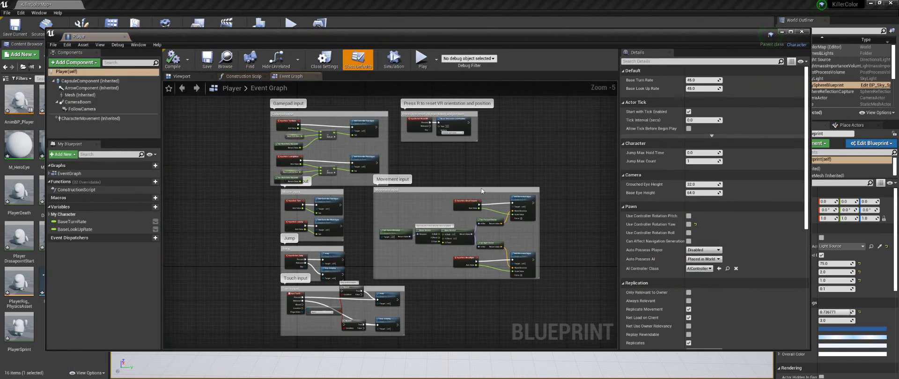
pyautogui.scroll(1, 429, 151)
pyautogui.click(195, 77)
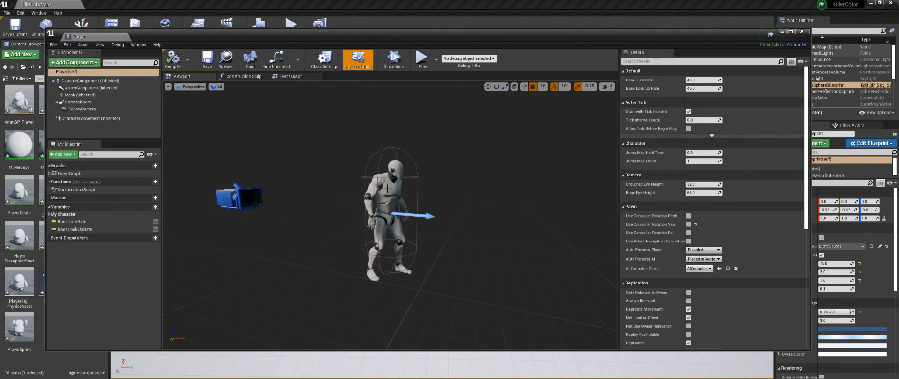
# Replace the skeletal mesh of the character's Mesh component with PlayerRig.
pyautogui.click(406, 179)
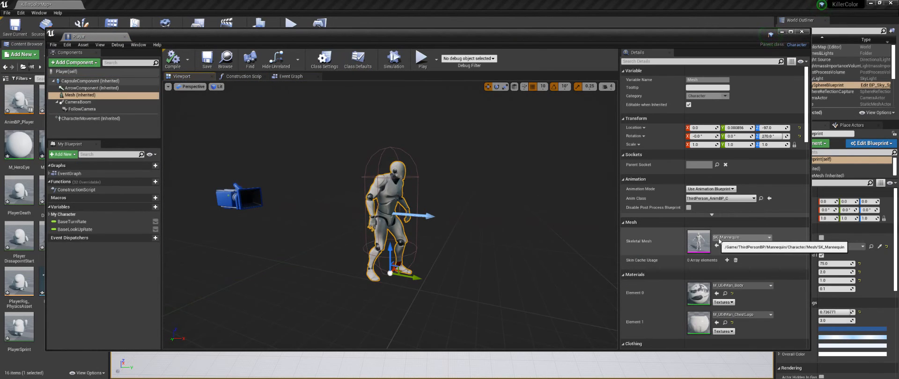
pyautogui.click(726, 238)
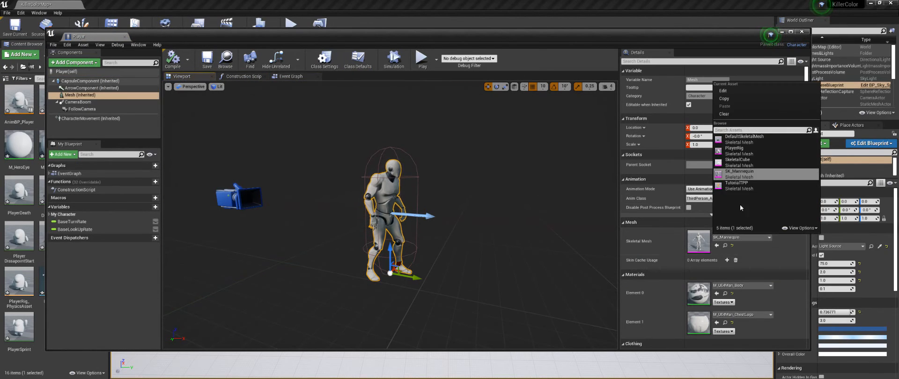
pyautogui.click(734, 150)
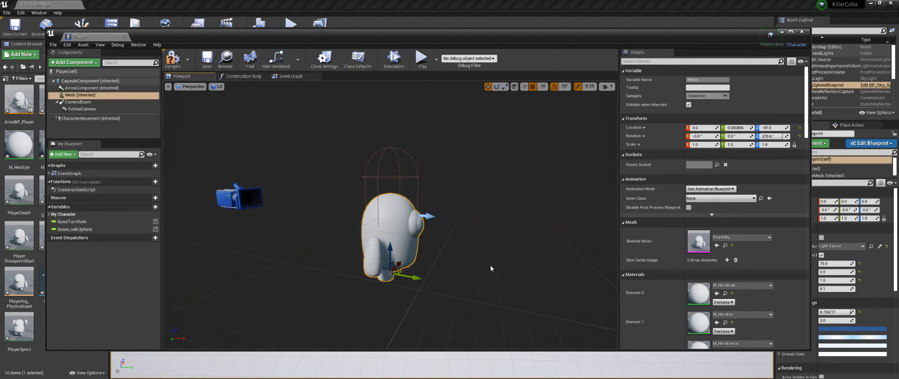
pyautogui.keyDown('alt'); pyautogui.moveTo(492, 267); pyautogui.dragTo(454, 290); pyautogui.keyUp('alt')
pyautogui.moveTo(392, 166)
pyautogui.keyDown('alt'); pyautogui.mouseDown()
pyautogui.moveTo(392, 124)
pyautogui.moveTo(447, 146)
pyautogui.moveTo(392, 167)
pyautogui.mouseUp(); pyautogui.keyUp('alt')
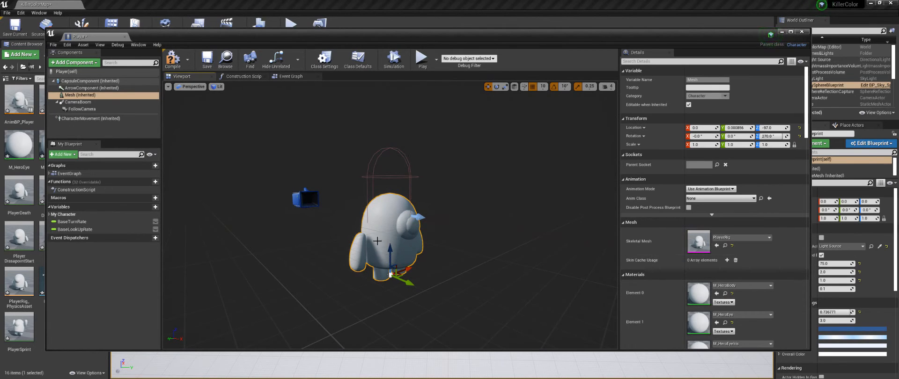
# Set the CapsuleComponent's half height and radius to about 70.27 each.
pyautogui.scroll(-7, 679, 259)
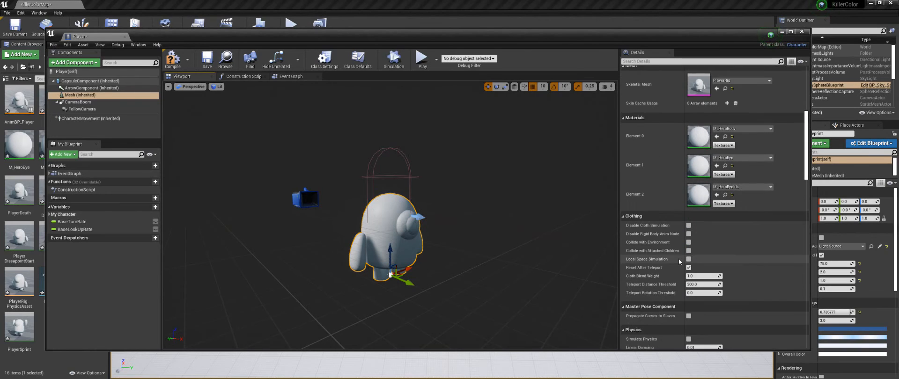
pyautogui.scroll(-12, 679, 259)
pyautogui.scroll(12, 678, 257)
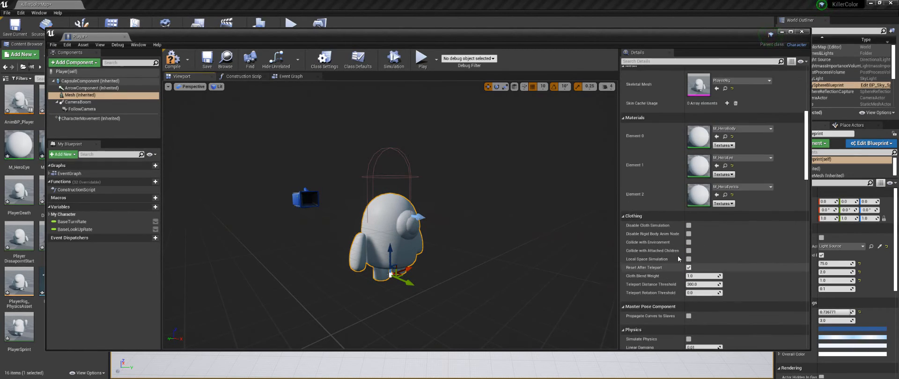
pyautogui.scroll(6, 678, 255)
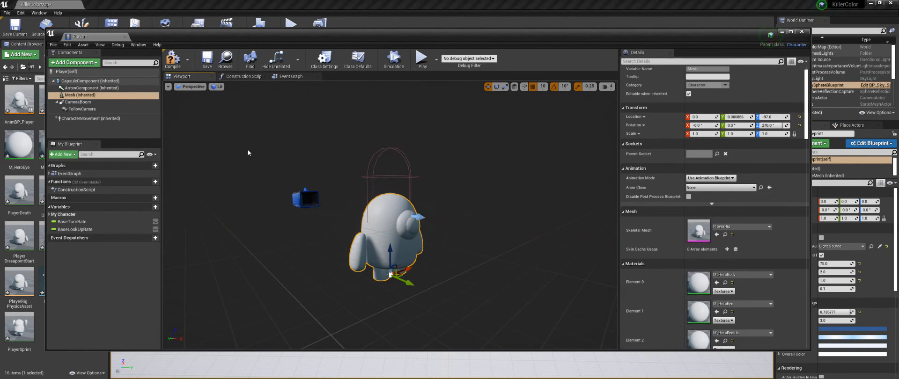
pyautogui.click(75, 81)
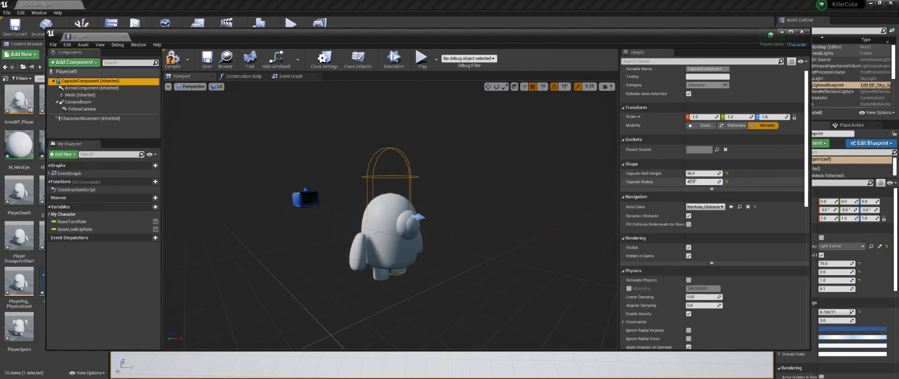
pyautogui.moveTo(703, 174)
pyautogui.mouseDown()
pyautogui.moveTo(712, 173)
pyautogui.moveTo(702, 174)
pyautogui.mouseUp()
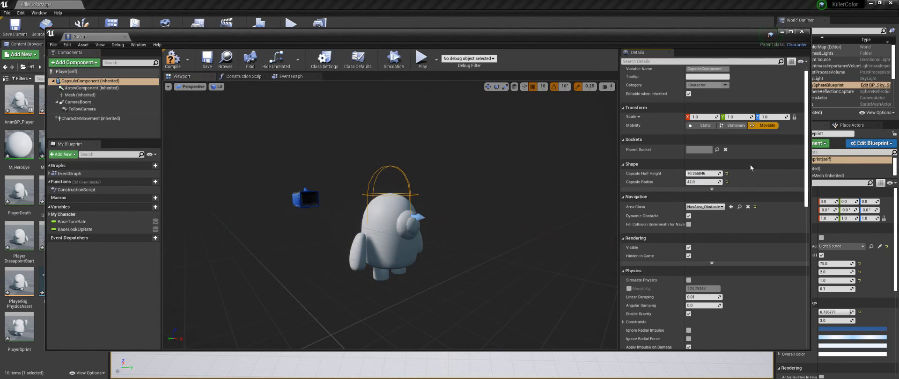
pyautogui.moveTo(690, 182); pyautogui.dragTo(716, 182)
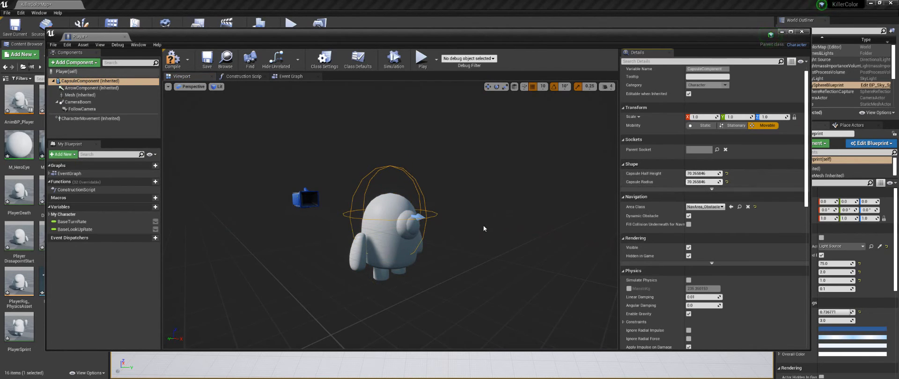
# Raise the character mesh to Z -67 within the capsule and set its Anim Class to AnimBP_Player.
pyautogui.click(404, 234)
pyautogui.moveTo(430, 239); pyautogui.dragTo(302, 262)
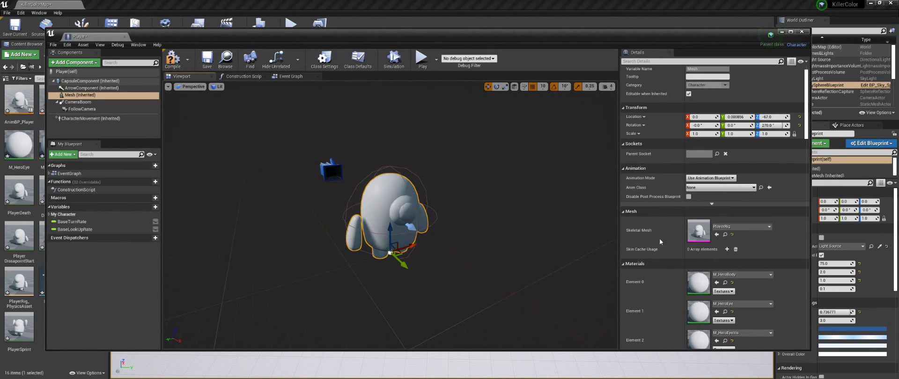
pyautogui.click(721, 187)
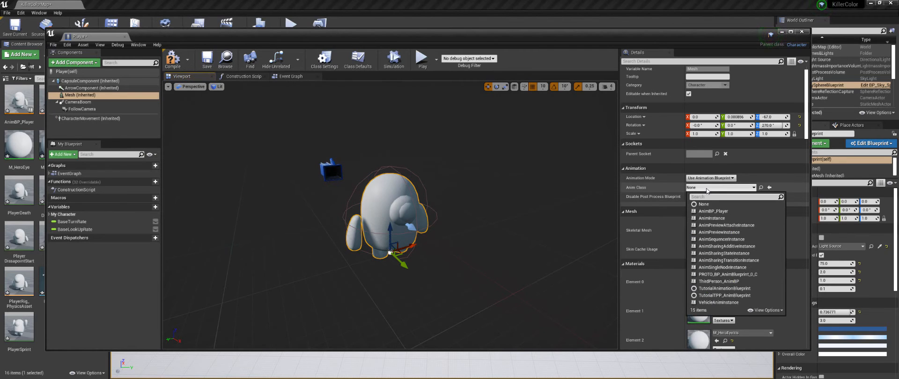
pyautogui.click(712, 211)
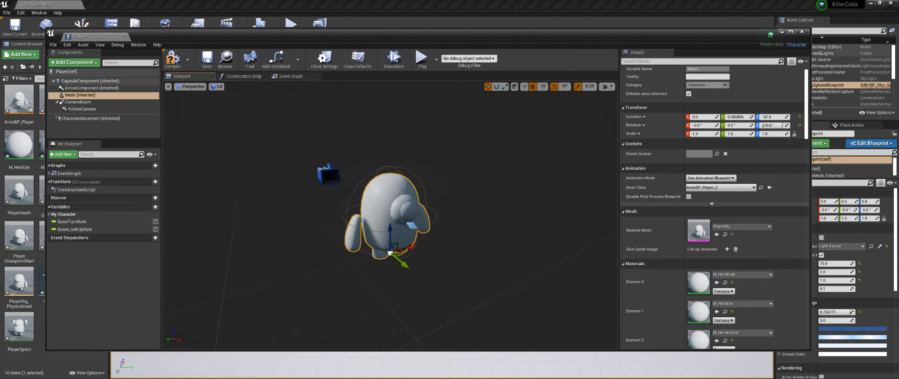
pyautogui.keyDown('alt'); pyautogui.moveTo(381, 177); pyautogui.dragTo(423, 178); pyautogui.keyUp('alt')
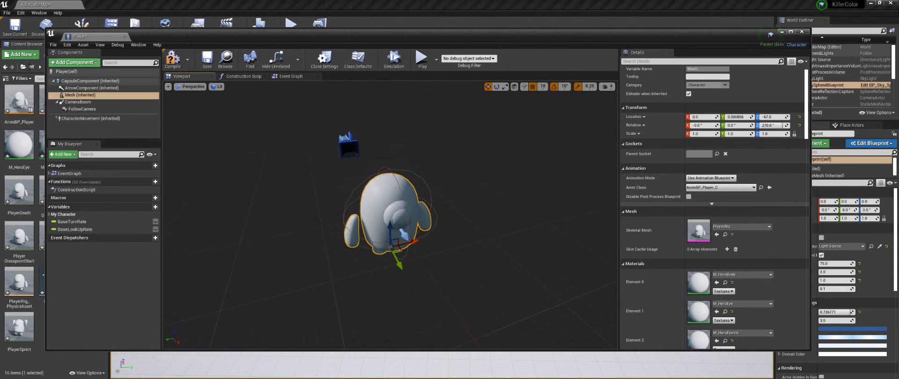
# Delete the FollowCamera and CameraBoom components, then compile, save and close the Player blueprint.
pyautogui.click(80, 103)
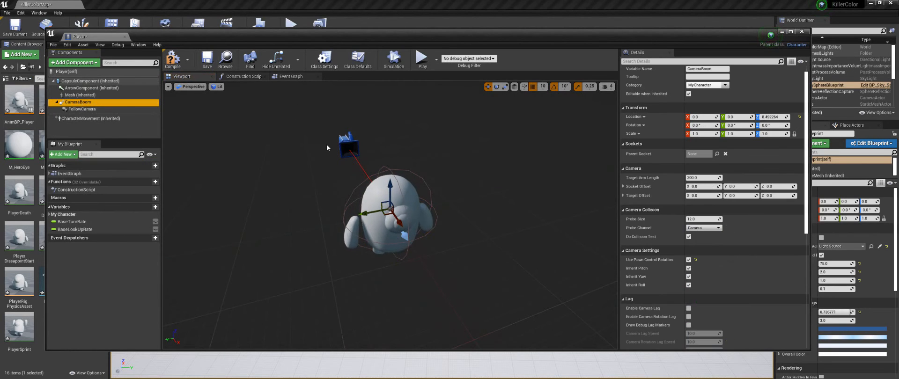
pyautogui.scroll(-3, 310, 147)
pyautogui.keyDown('alt'); pyautogui.moveTo(295, 170); pyautogui.dragTo(349, 169); pyautogui.keyUp('alt')
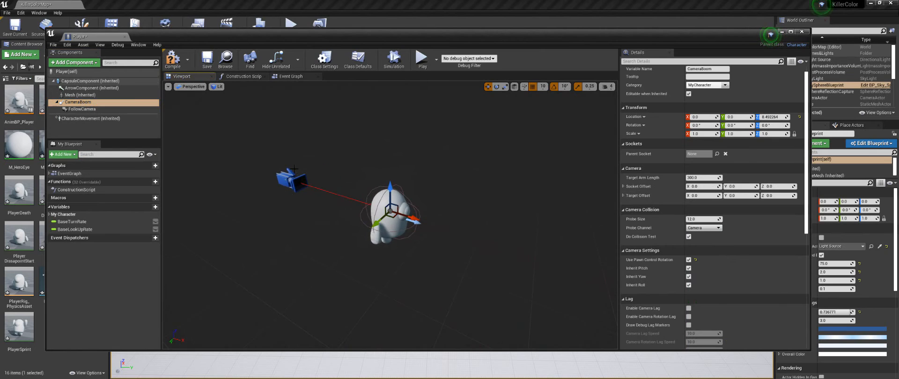
pyautogui.click(89, 109)
pyautogui.press('Delete')
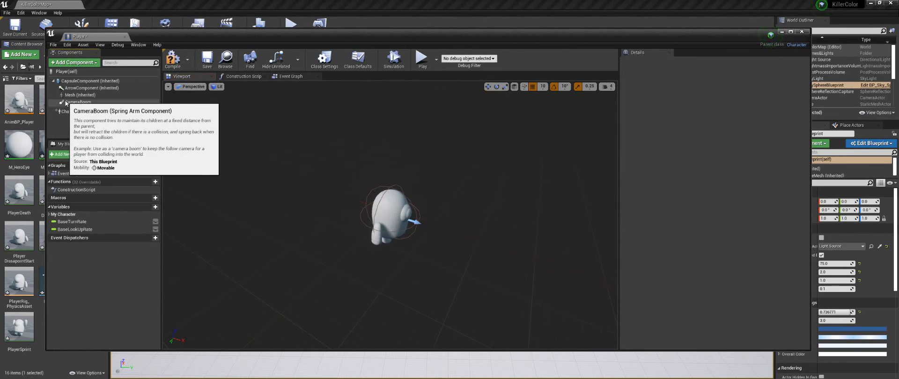
pyautogui.click(66, 101)
pyautogui.press('Delete')
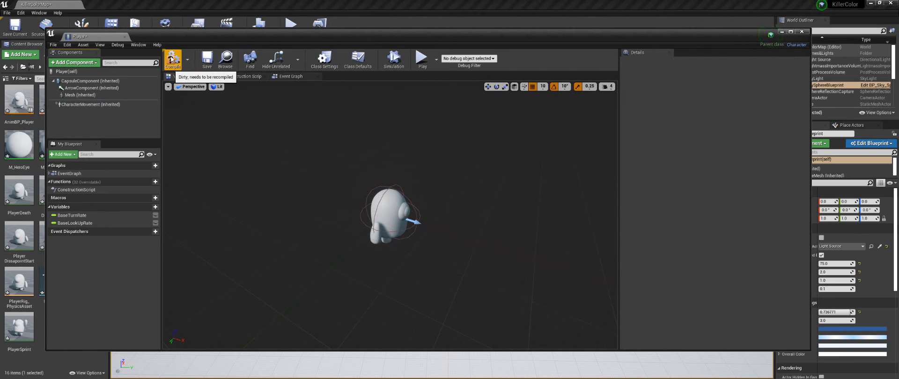
pyautogui.click(205, 61)
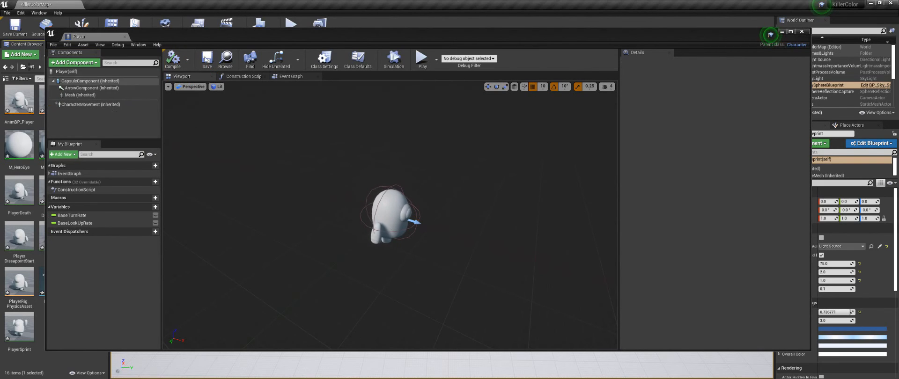
pyautogui.click(801, 32)
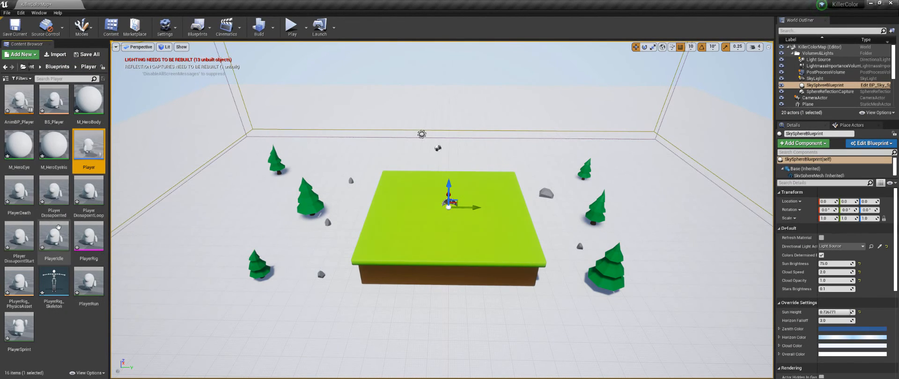
# Place the Player blueprint on the green platform at X 0 and Y 0, and run a brief play test.
pyautogui.moveTo(96, 153); pyautogui.dragTo(354, 212)
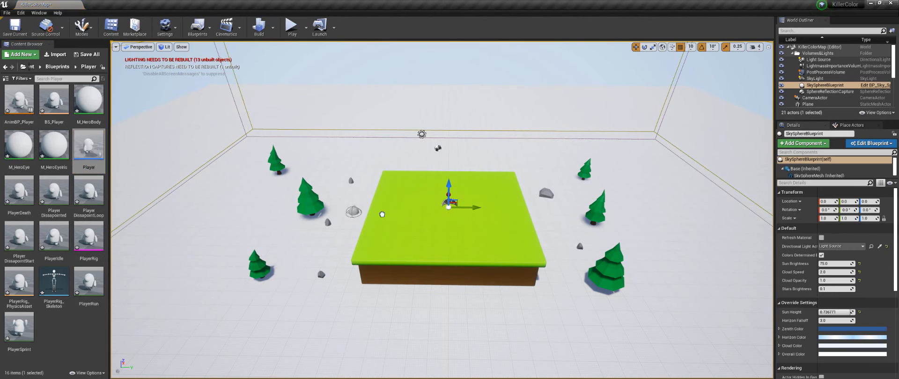
pyautogui.click(436, 214)
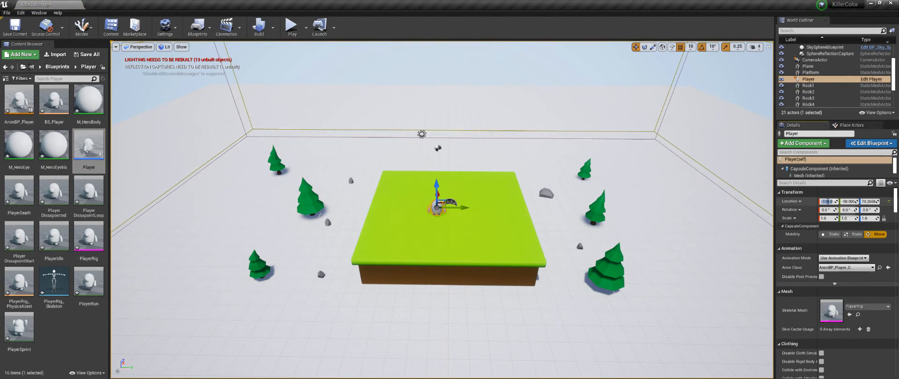
pyautogui.write('0')
pyautogui.press('Tab')
pyautogui.write('0')
pyautogui.press('Tab')
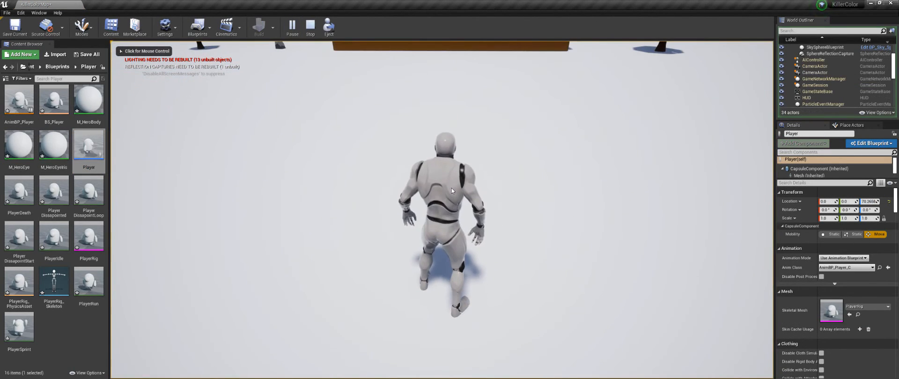
pyautogui.press('Escape')
# Set Auto Possess Player to Player 0 for the Player actor placed on the platform.
pyautogui.scroll(-10, 471, 161)
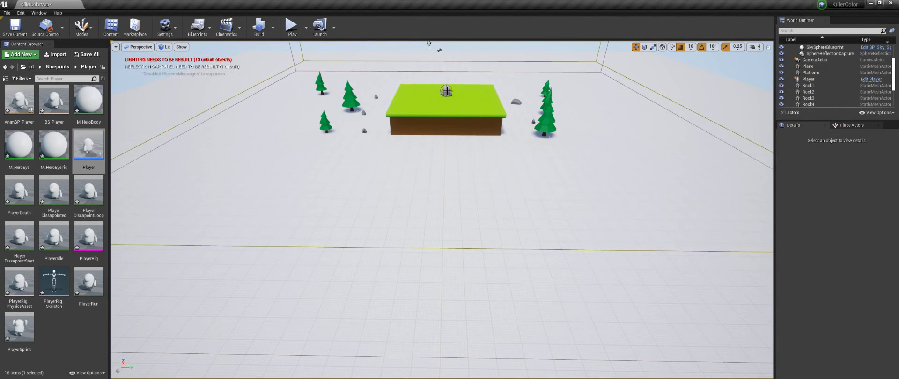
pyautogui.click(447, 90)
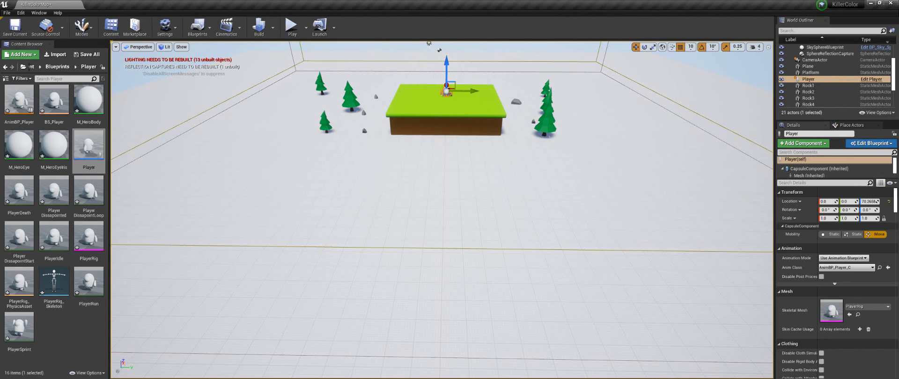
pyautogui.moveTo(895, 203); pyautogui.dragTo(889, 361)
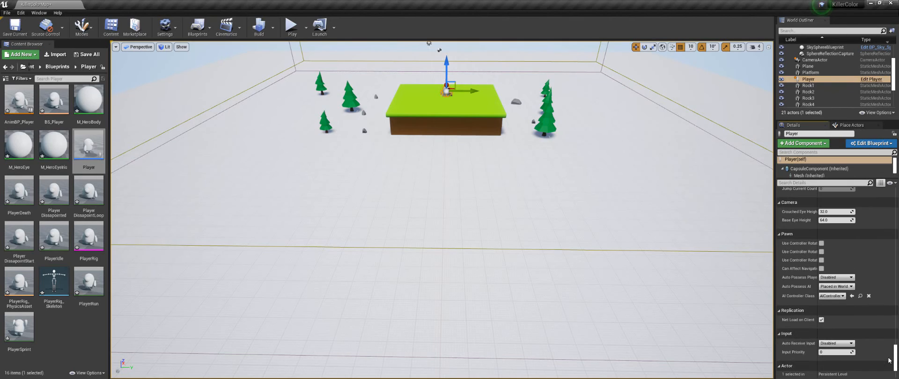
pyautogui.click(836, 277)
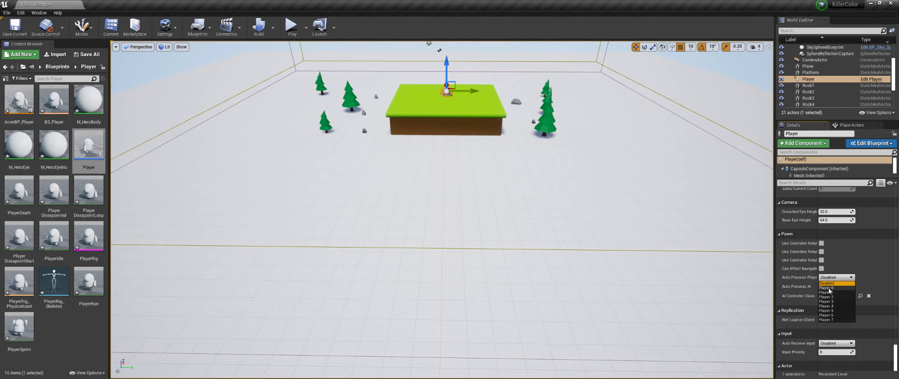
pyautogui.click(829, 291)
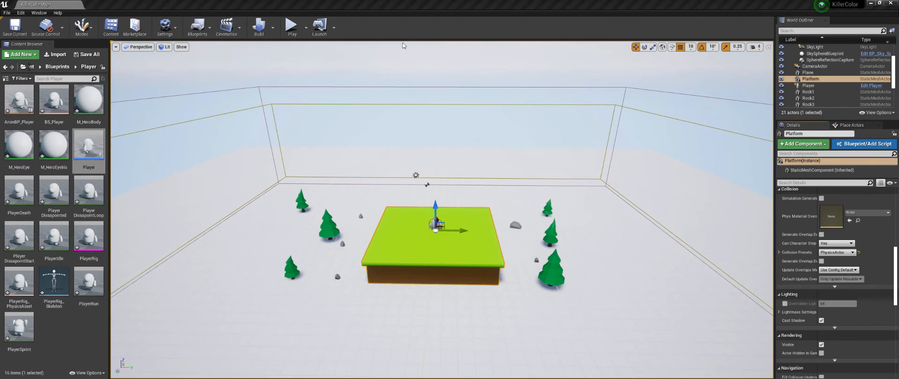
# Play-test the level, moving the character around in all directions to check its collision with the platform, and end the test.
pyautogui.click(292, 31)
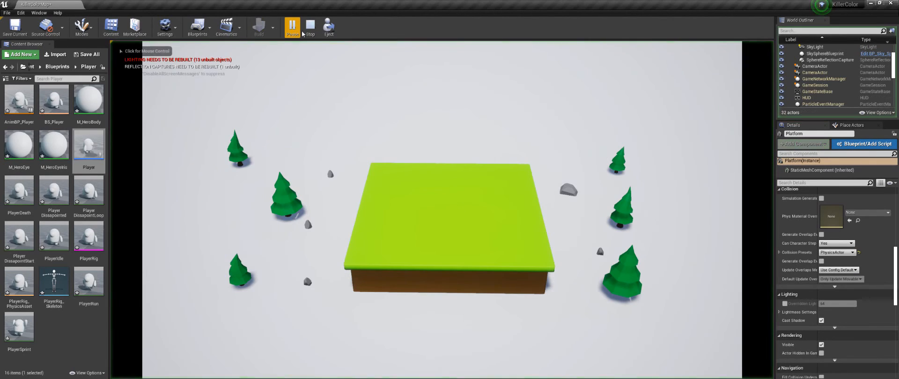
pyautogui.click(474, 210)
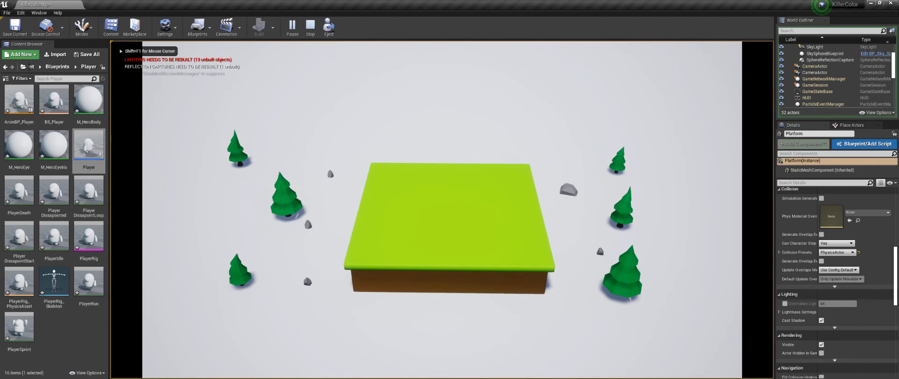
pyautogui.press('s')
pyautogui.press('d')
pyautogui.press('w')
pyautogui.press('a')
pyautogui.press('s')
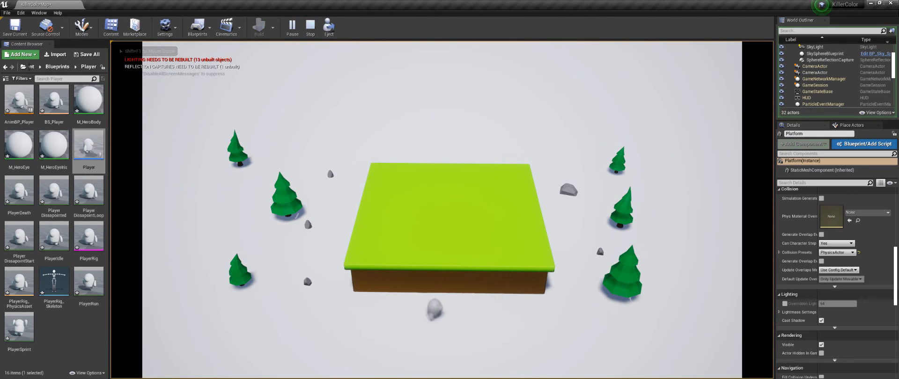
pyautogui.press('d')
pyautogui.press('s')
pyautogui.press('a')
pyautogui.press('w')
pyautogui.press('d')
pyautogui.press('s')
pyautogui.press('a')
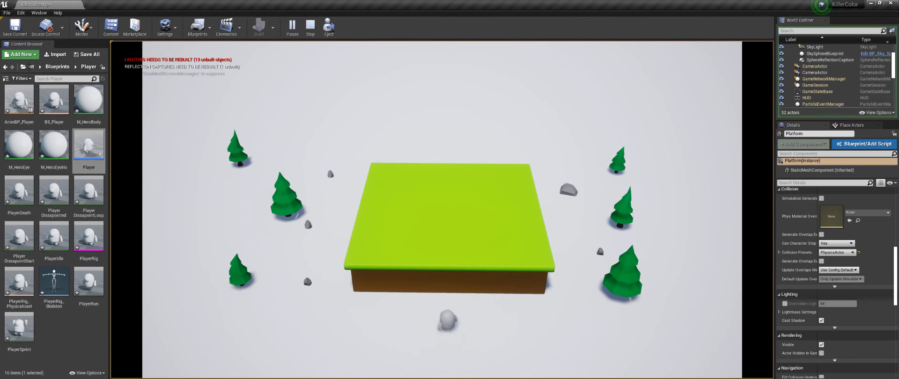
pyautogui.press('w')
pyautogui.press('d')
pyautogui.press('s')
pyautogui.press('a')
pyautogui.press('w')
pyautogui.press('d')
pyautogui.press('w')
pyautogui.press('a')
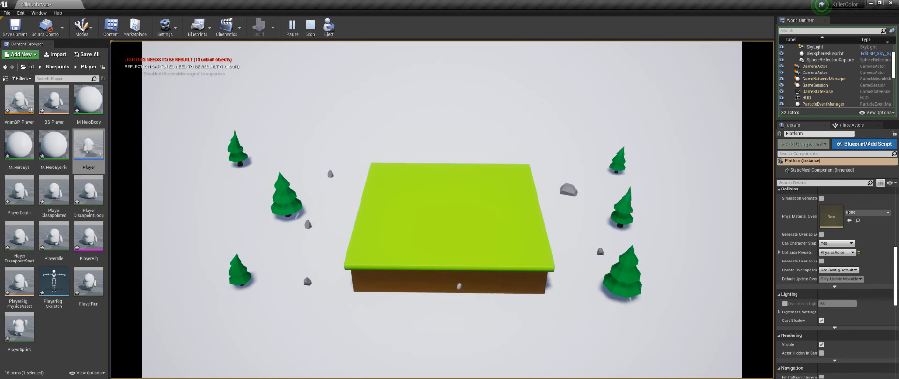
pyautogui.press('s')
pyautogui.press('d')
pyautogui.press('w')
pyautogui.press('a')
pyautogui.press('s')
pyautogui.press('d')
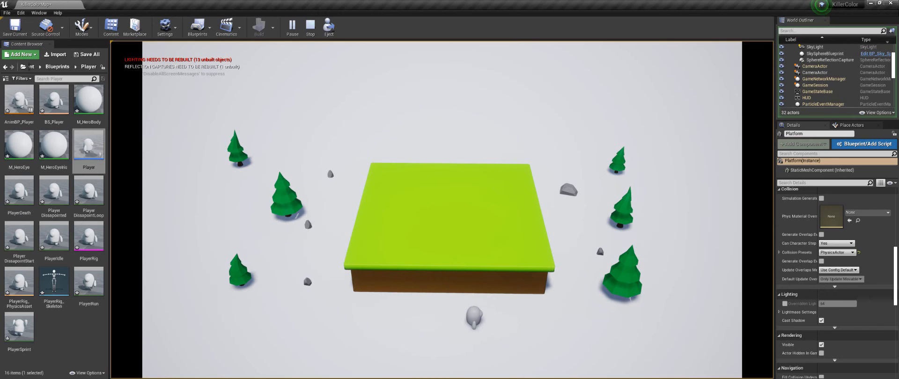
pyautogui.press('Escape')
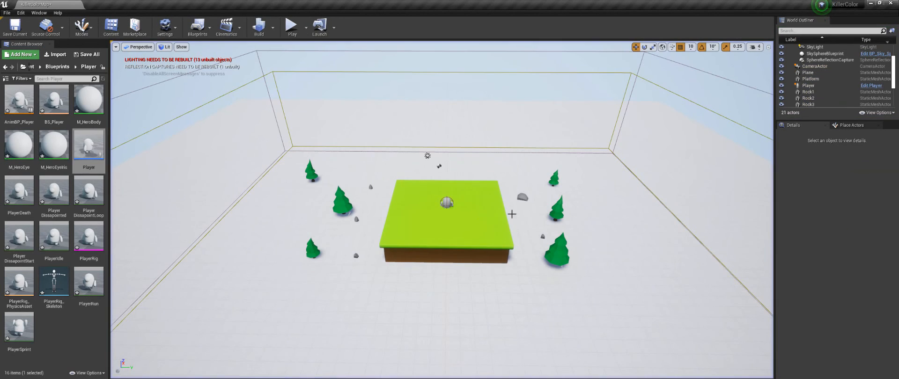
# Add a box simplified collision to the Platform static mesh, then save and close the mesh.
pyautogui.rightClick(418, 215)
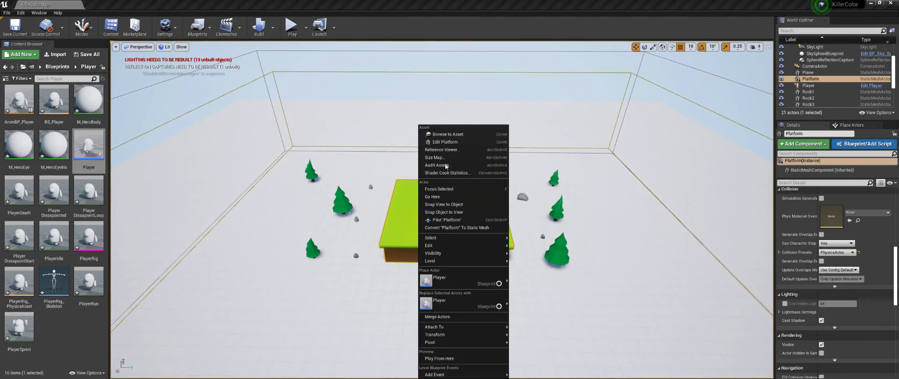
pyautogui.click(396, 150)
pyautogui.hotkey('ctrl', 'e')
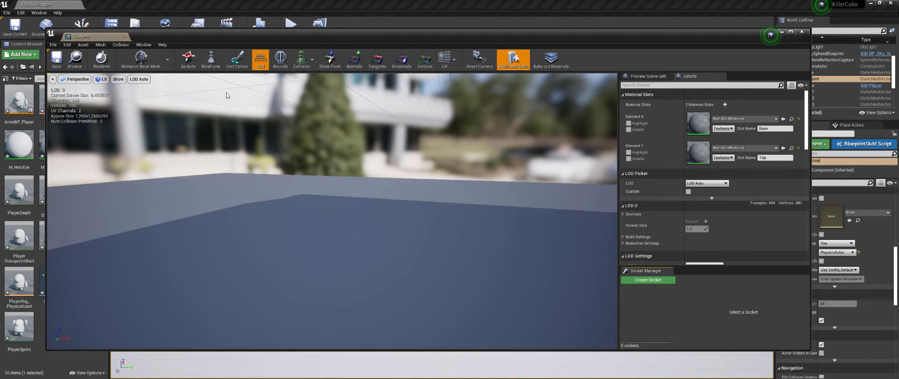
pyautogui.click(121, 45)
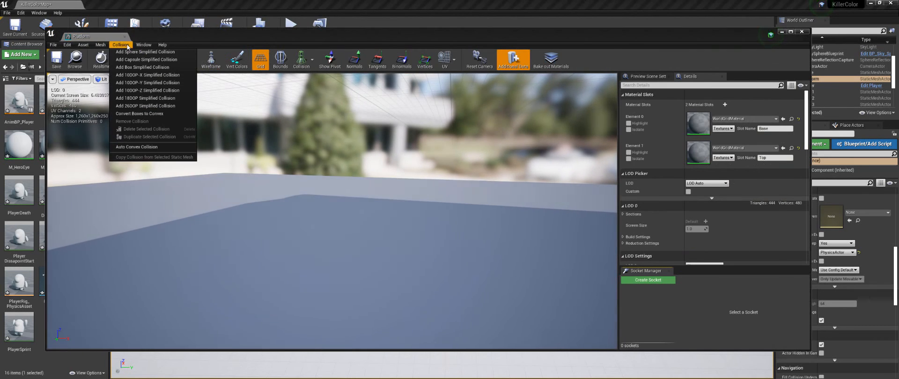
pyautogui.click(139, 68)
pyautogui.press('f')
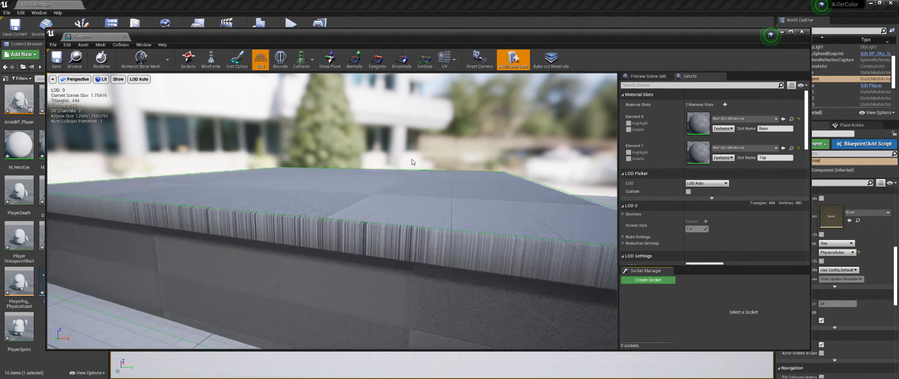
pyautogui.click(63, 62)
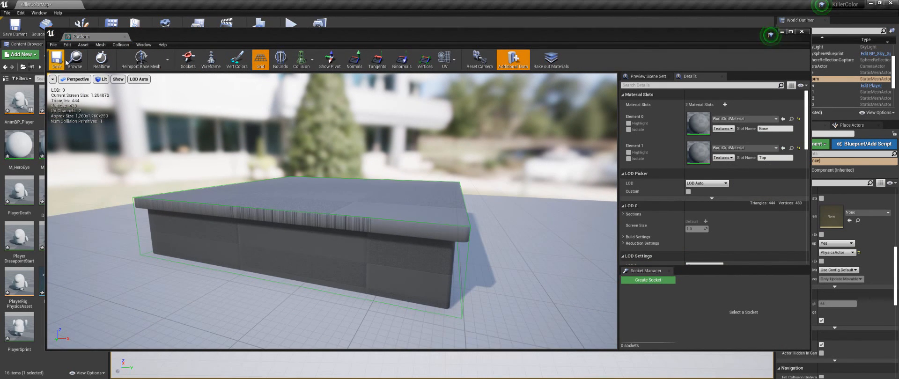
pyautogui.click(801, 31)
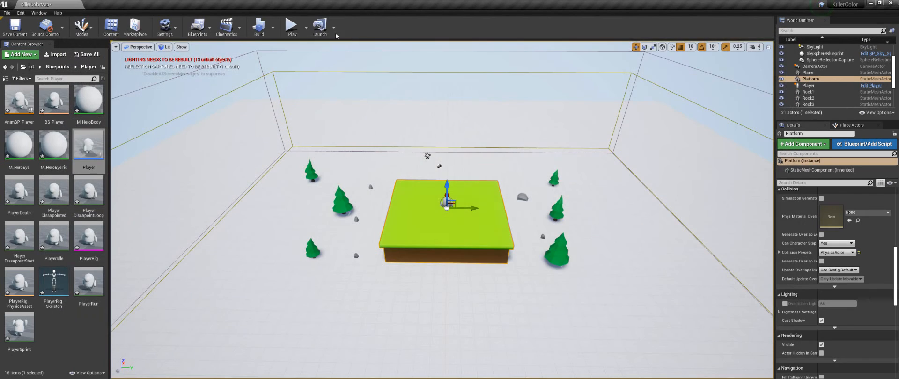
# Play-test walking the character across the platform and over its front edge, then end the test.
pyautogui.click(291, 26)
pyautogui.press('a')
pyautogui.press('s')
pyautogui.press('d')
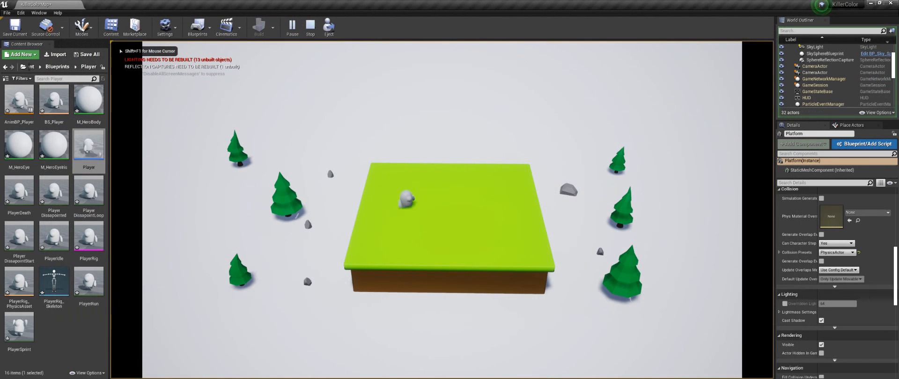
pyautogui.press('a')
pyautogui.press('s')
pyautogui.press('d')
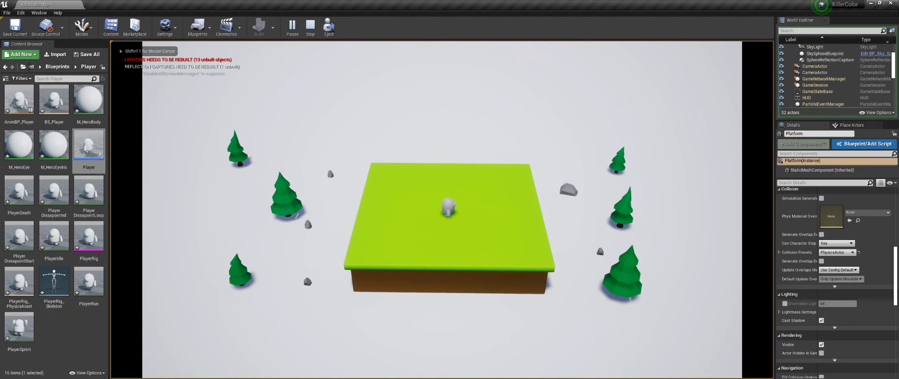
pyautogui.press('w')
pyautogui.press('a')
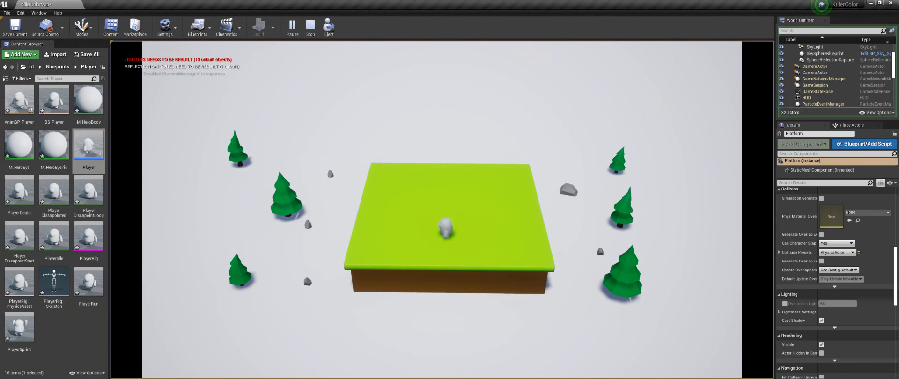
pyautogui.press('w')
pyautogui.press('a')
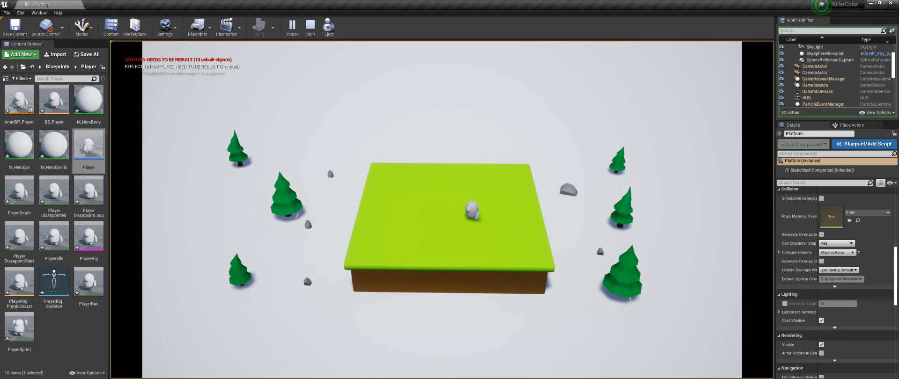
pyautogui.press('s')
pyautogui.press('d')
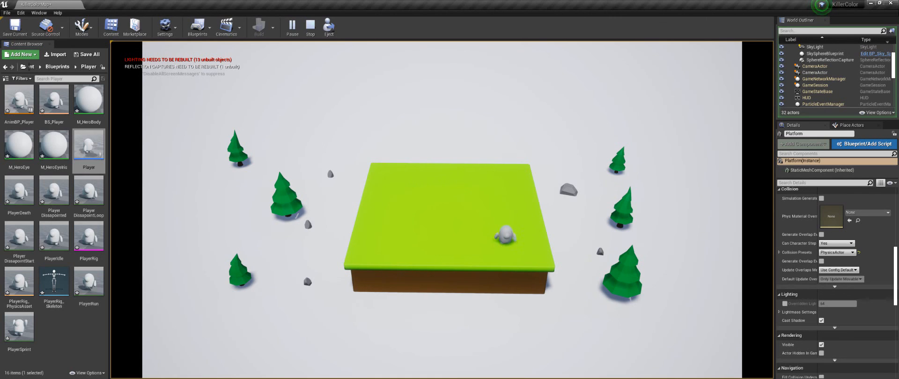
pyautogui.press('s')
pyautogui.press('a')
pyautogui.press('w')
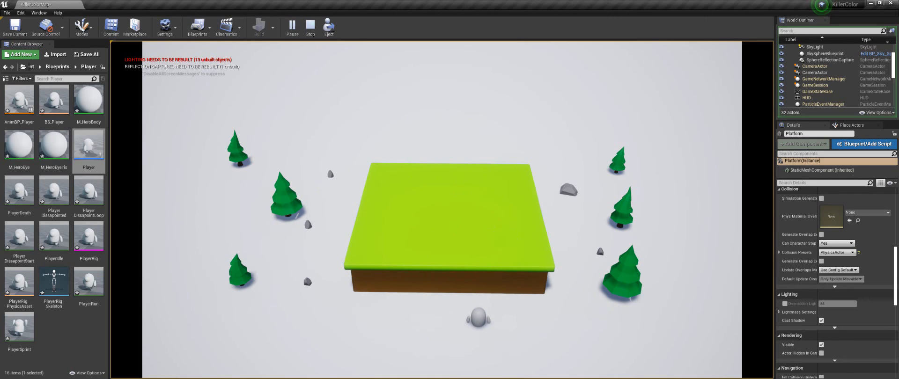
pyautogui.press('Escape')
# Disable Can Walk Off Ledges in the character movement settings of the Player actor on the platform.
pyautogui.click(446, 202)
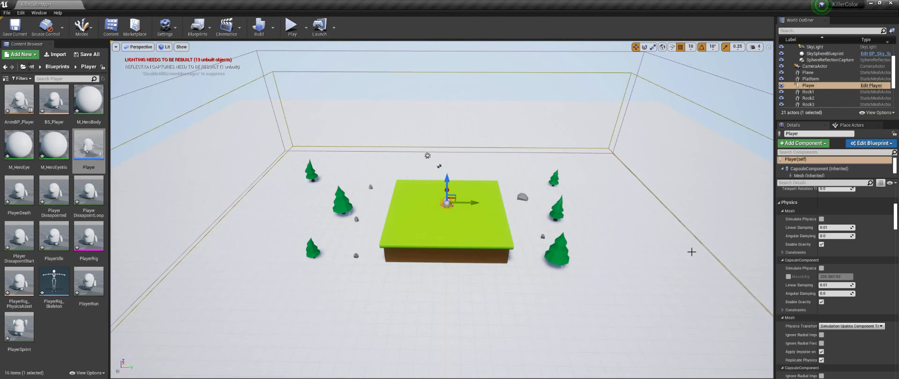
pyautogui.moveTo(896, 217); pyautogui.dragTo(896, 291)
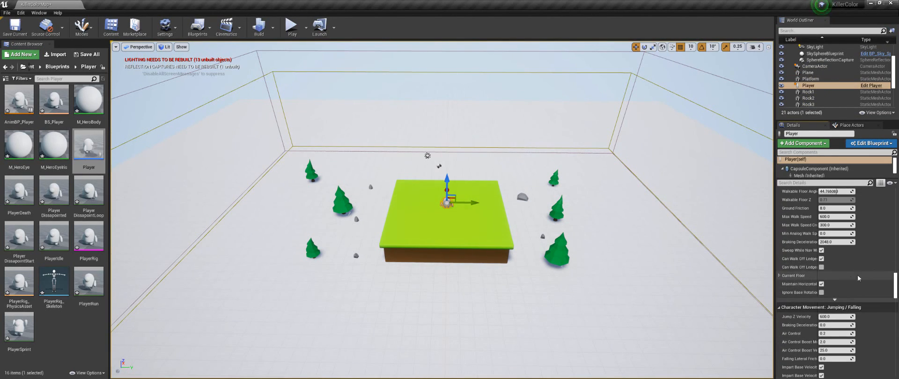
pyautogui.moveTo(806, 263)
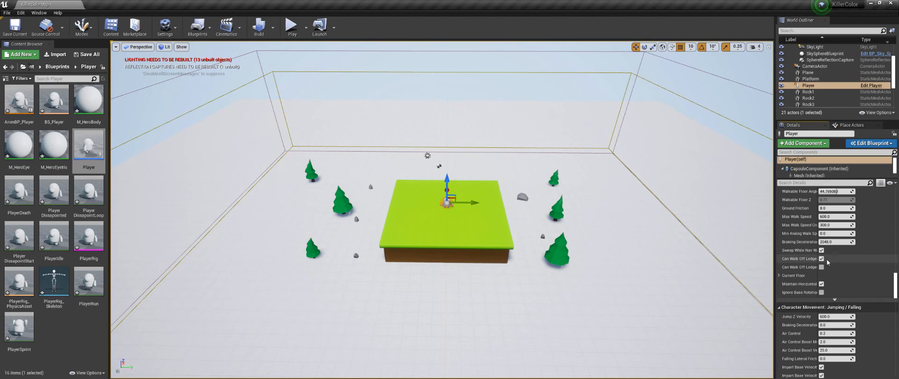
pyautogui.click(822, 259)
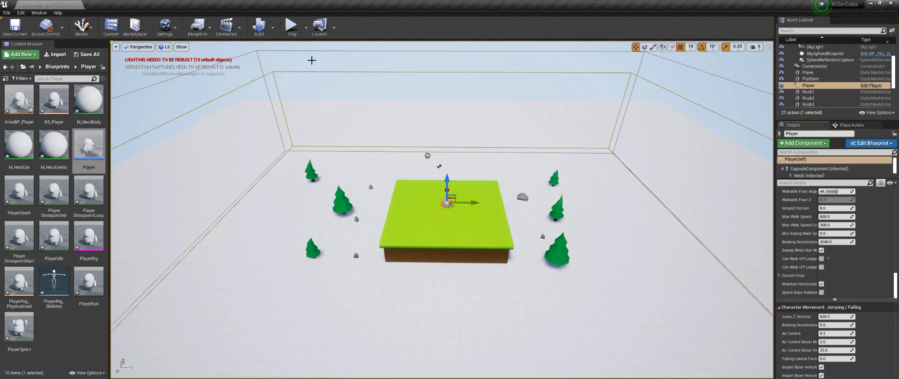
# Play-test walking the character against the platform's edges to check that it cannot leave the platform.
pyautogui.click(291, 26)
pyautogui.click(483, 186)
pyautogui.press('s')
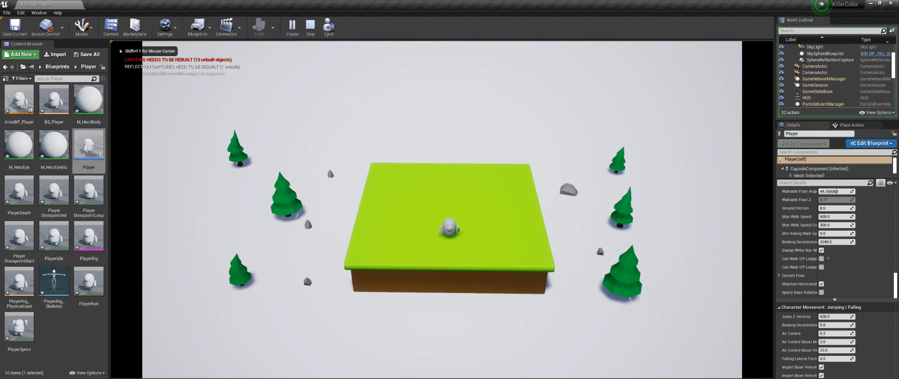
pyautogui.press('w')
pyautogui.press('d')
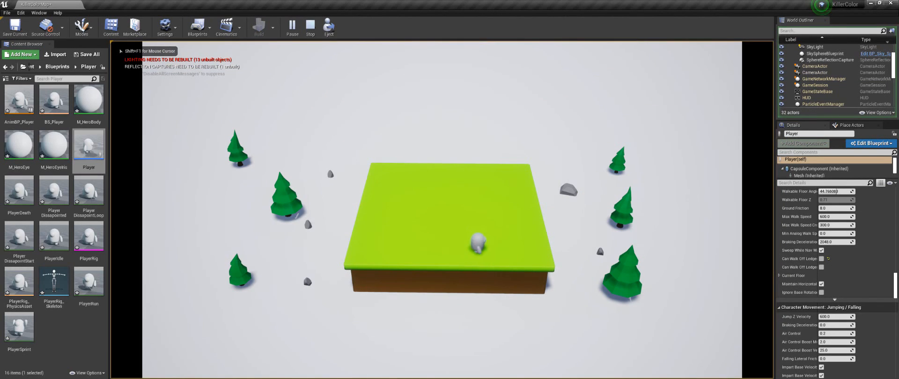
pyautogui.press('a')
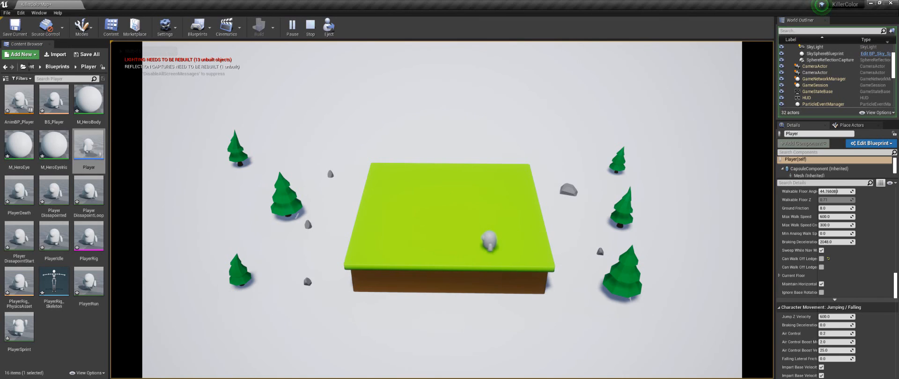
pyautogui.press('d')
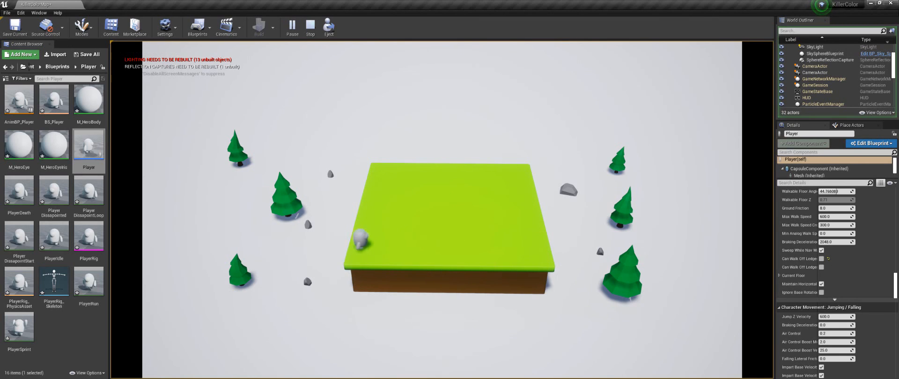
pyautogui.press('w')
pyautogui.press('w')
pyautogui.press('a')
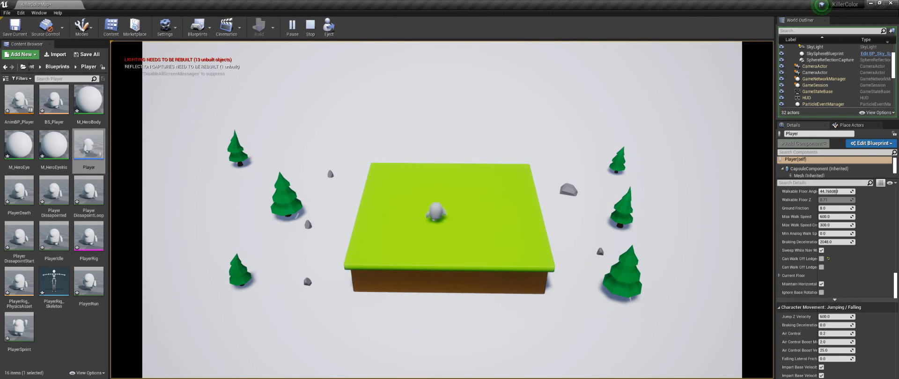